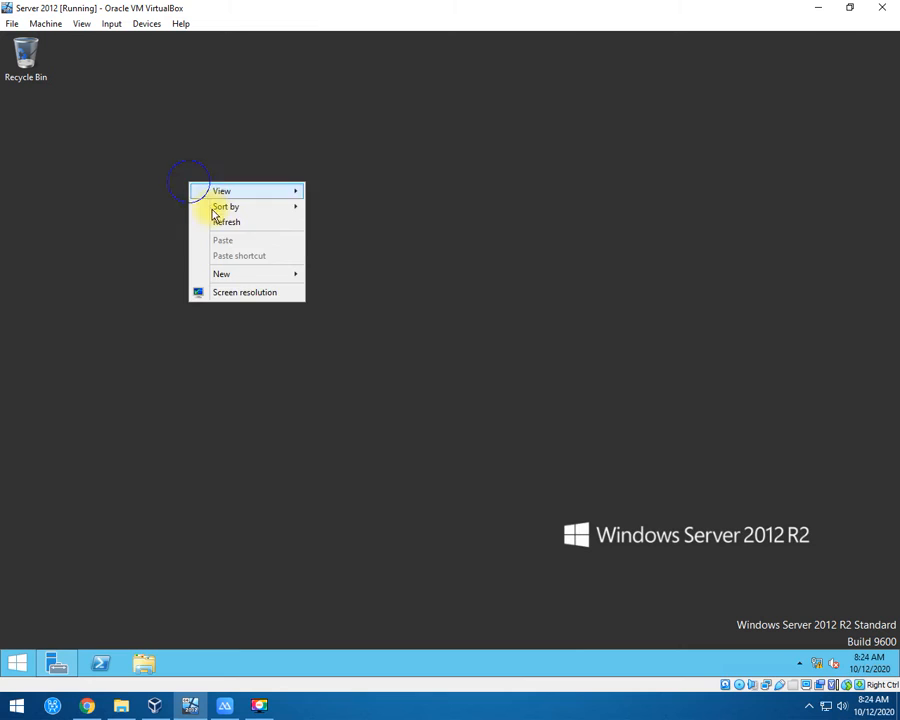
Refresh the desktop four times from its right-click menu.
right_click(145, 159)
left_click(183, 196)
right_click(159, 168)
left_click(214, 205)
right_click(197, 191)
left_click(213, 232)
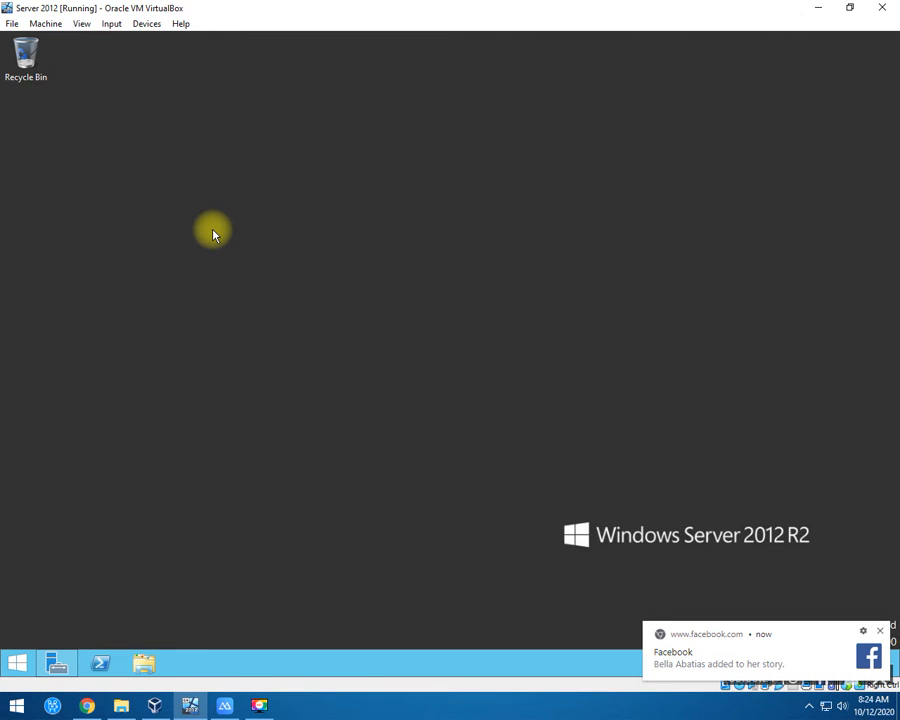
right_click(212, 205)
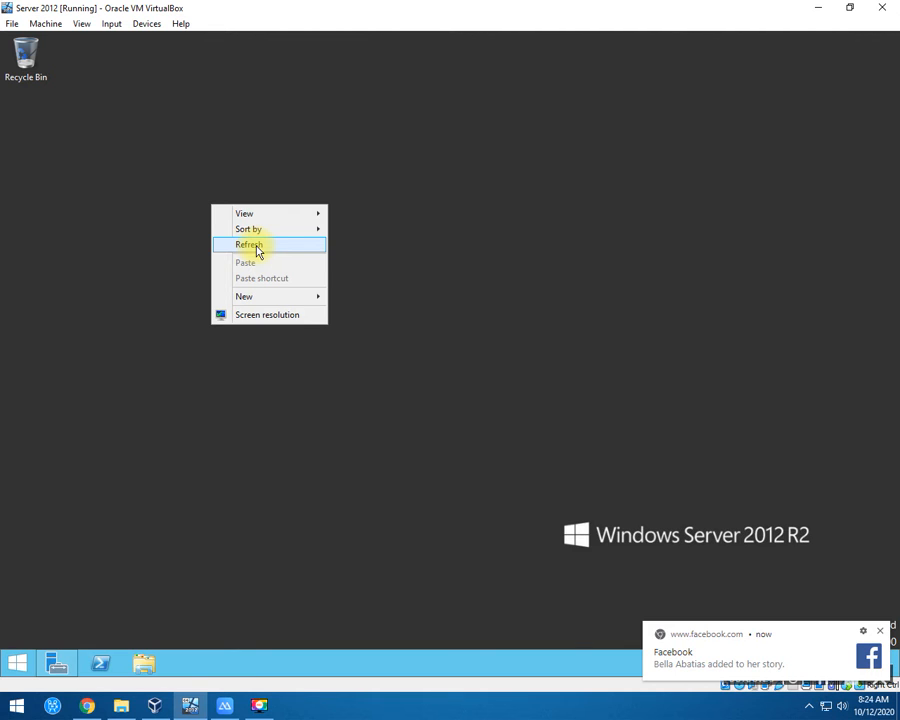
left_click(256, 248)
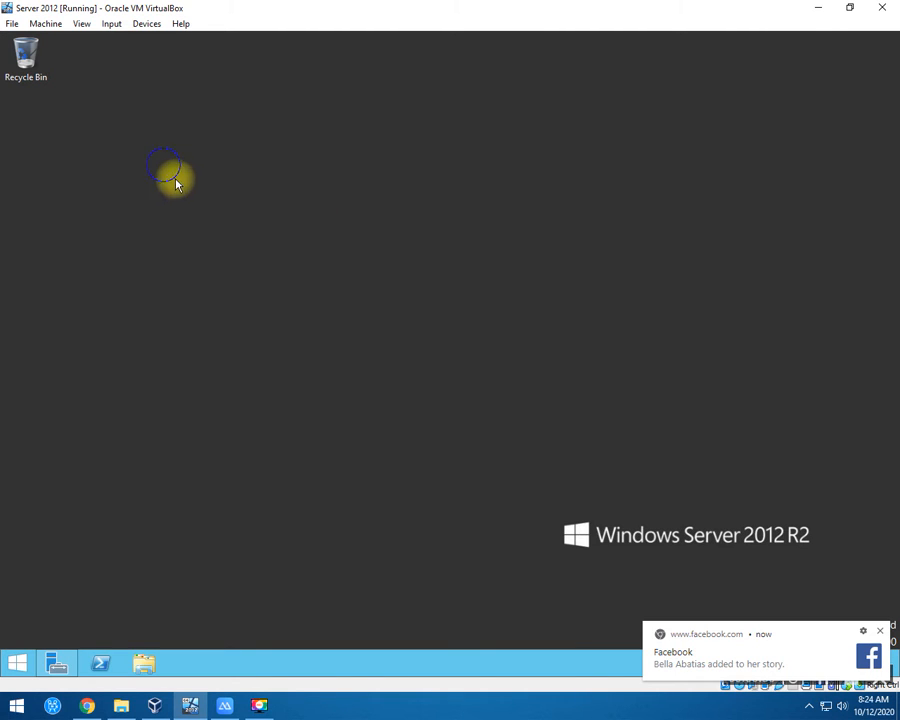
Refresh the desktop three more times, then launch Server Manager from the taskbar.
right_click(165, 186)
left_click(200, 224)
right_click(155, 188)
left_click(205, 225)
right_click(138, 157)
left_click(203, 196)
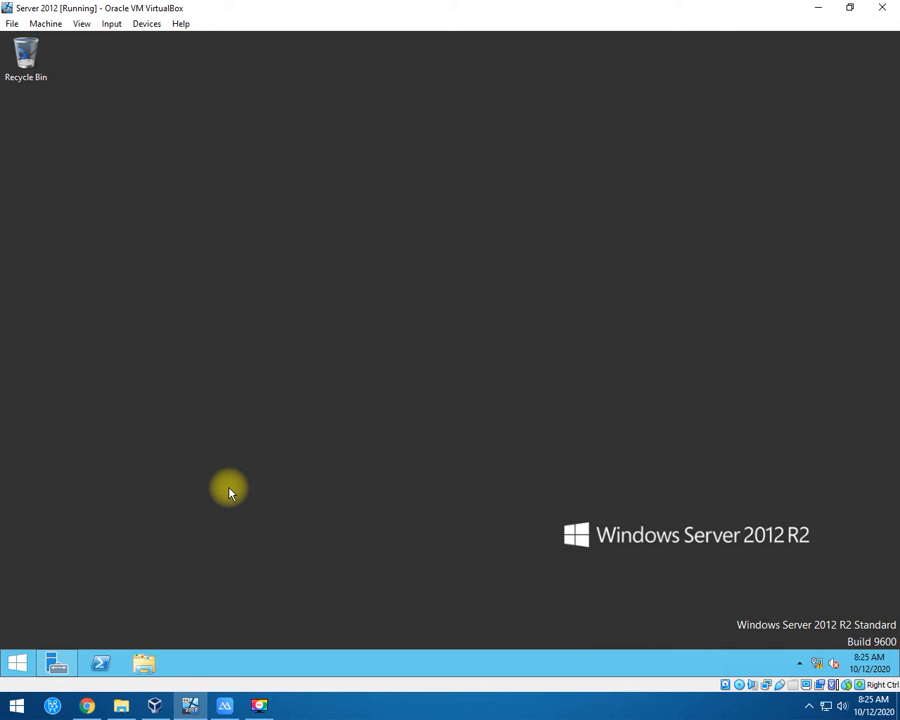
left_click(62, 658)
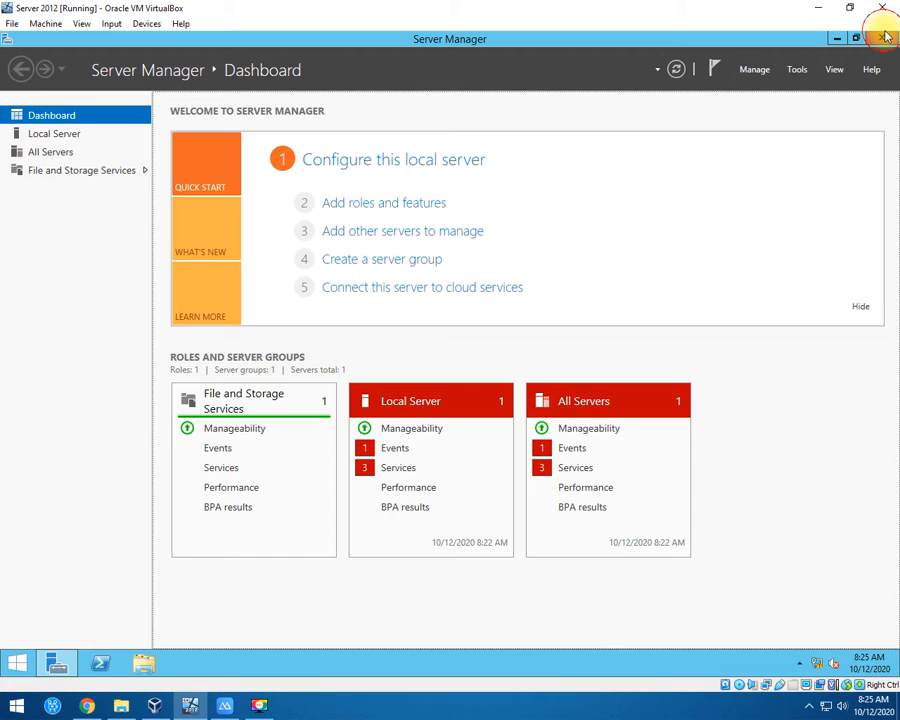
Close Server Manager and refresh the desktop three times.
left_click(882, 38)
right_click(386, 191)
left_click(409, 230)
right_click(254, 178)
left_click(304, 219)
right_click(270, 193)
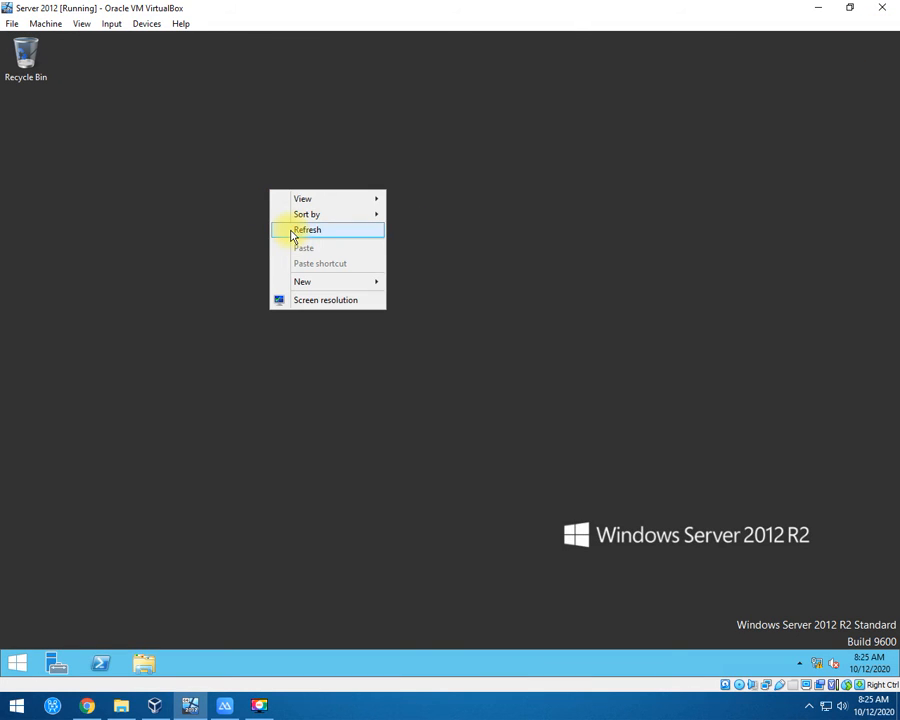
left_click(274, 229)
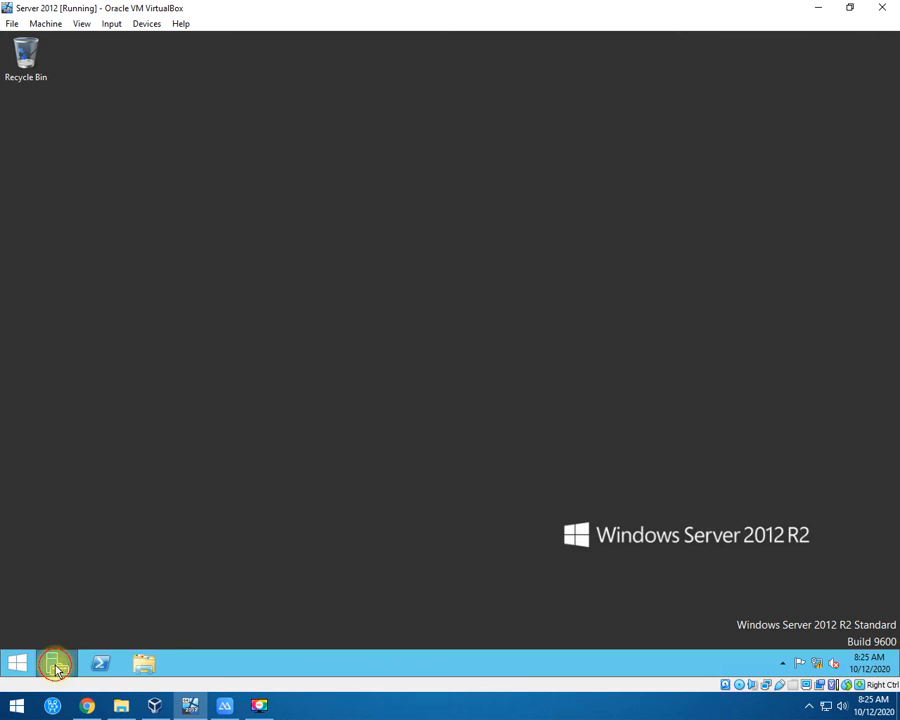
Relaunch Server Manager and start Add Roles and Features with role-based installation.
left_click(57, 668)
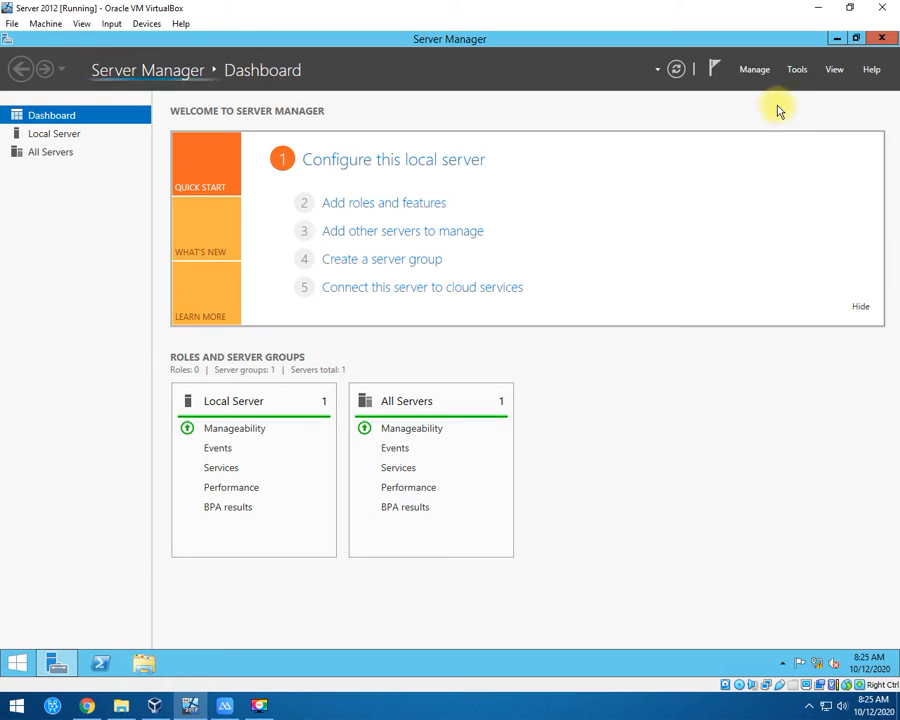
left_click(758, 70)
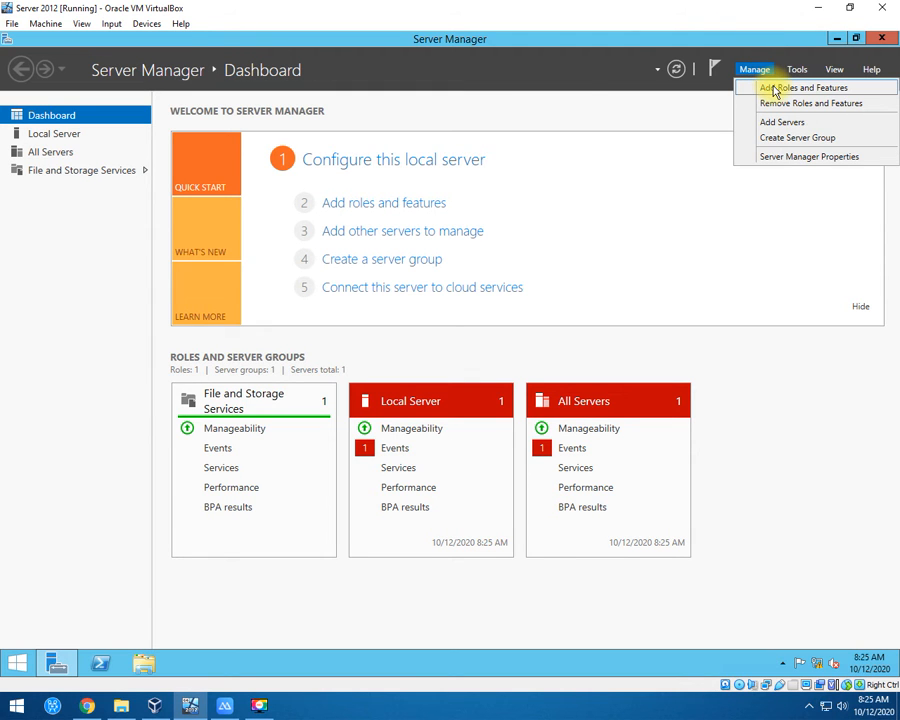
left_click(777, 87)
left_click_drag(240, 80, 280, 93)
left_click(440, 460)
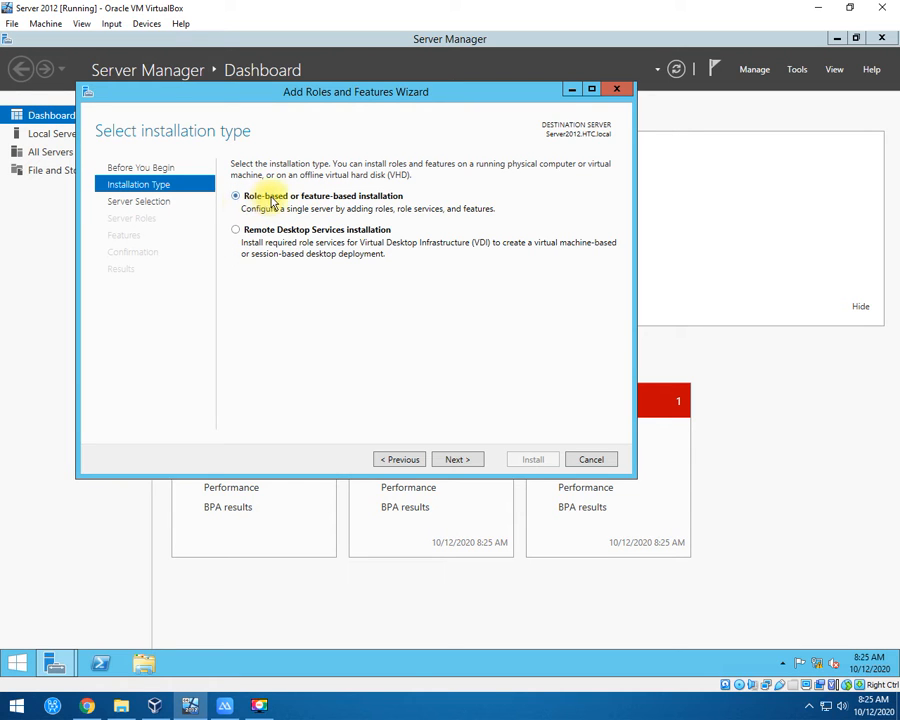
left_click(463, 460)
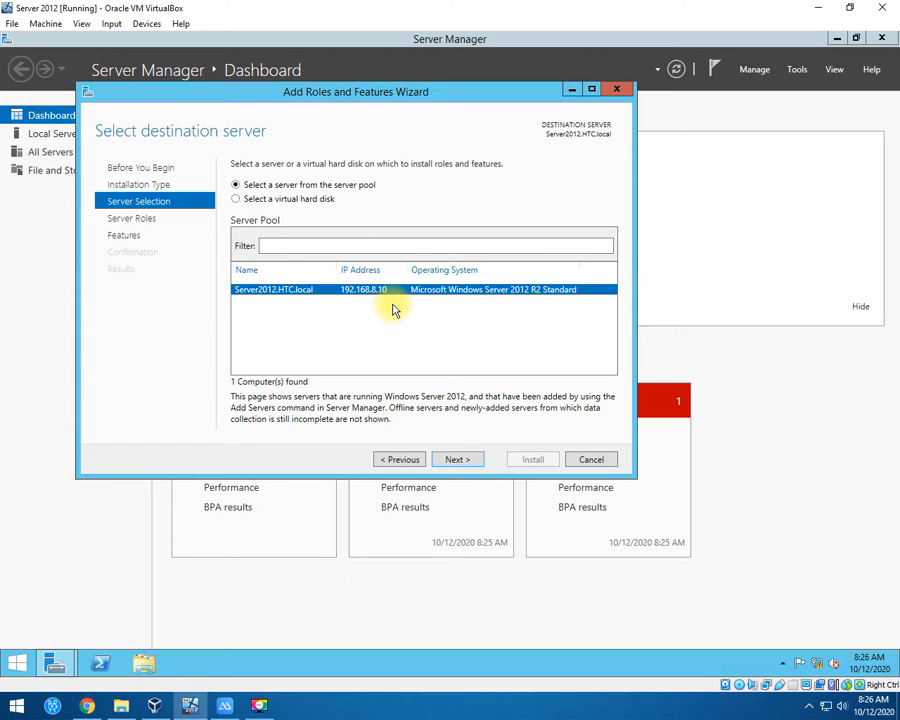
Accept Server2012.HTC.local as destination and view the Active Directory Domain Services role description.
left_click(464, 464)
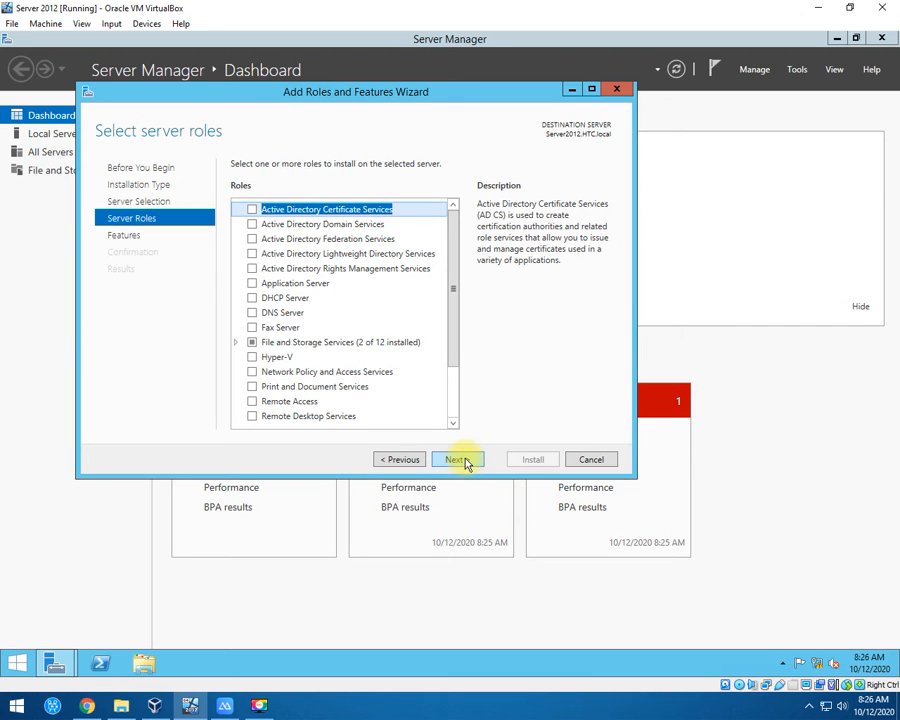
scroll(452, 290, "down", 2)
scroll(450, 263, "up", 1)
scroll(450, 263, "up", 1)
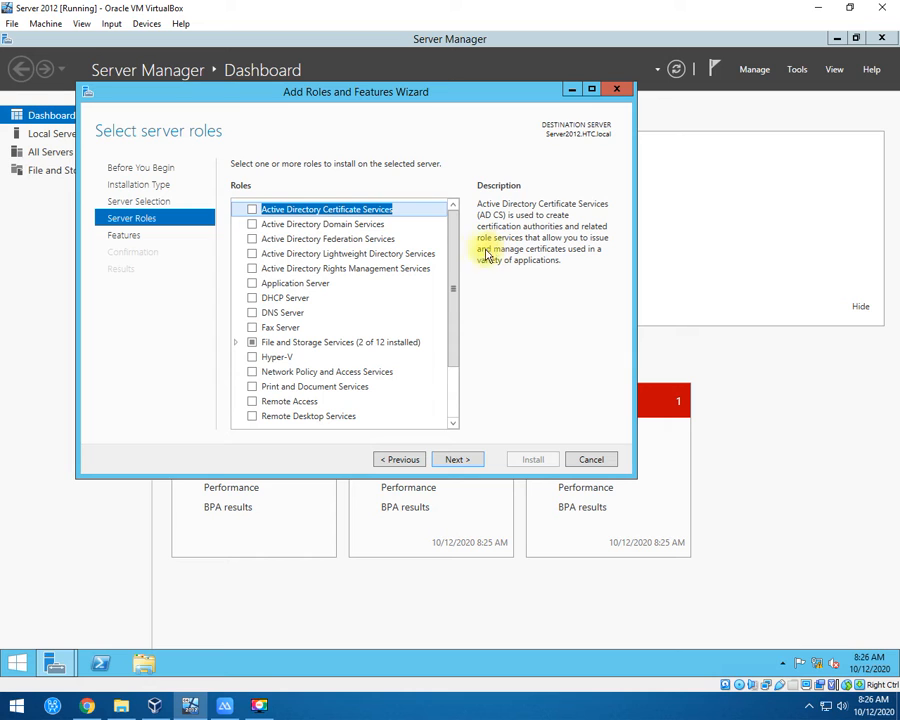
left_click_drag(450, 255, 456, 226)
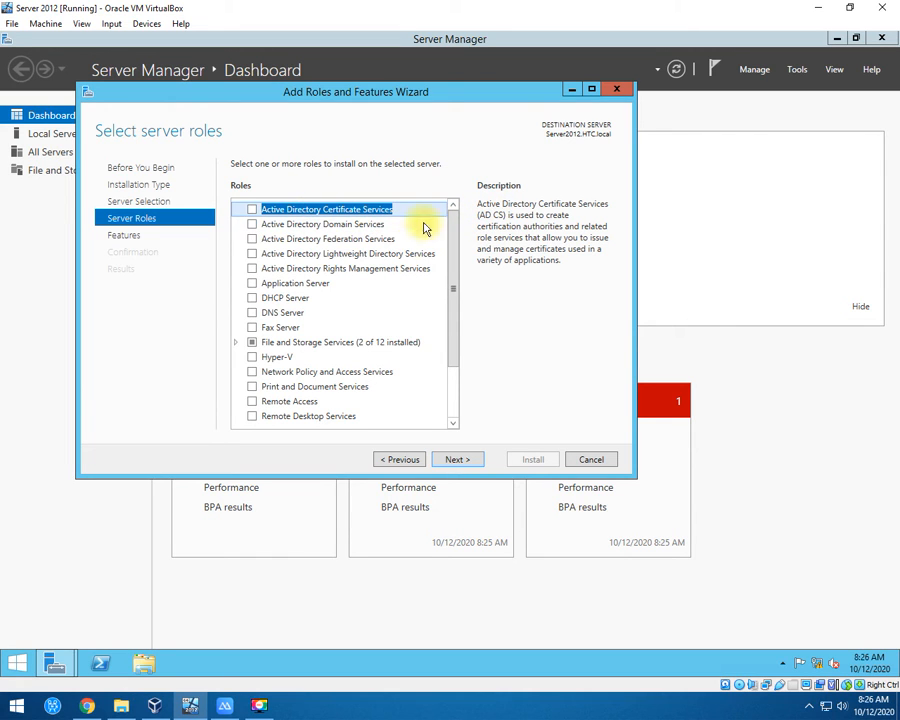
left_click(350, 226)
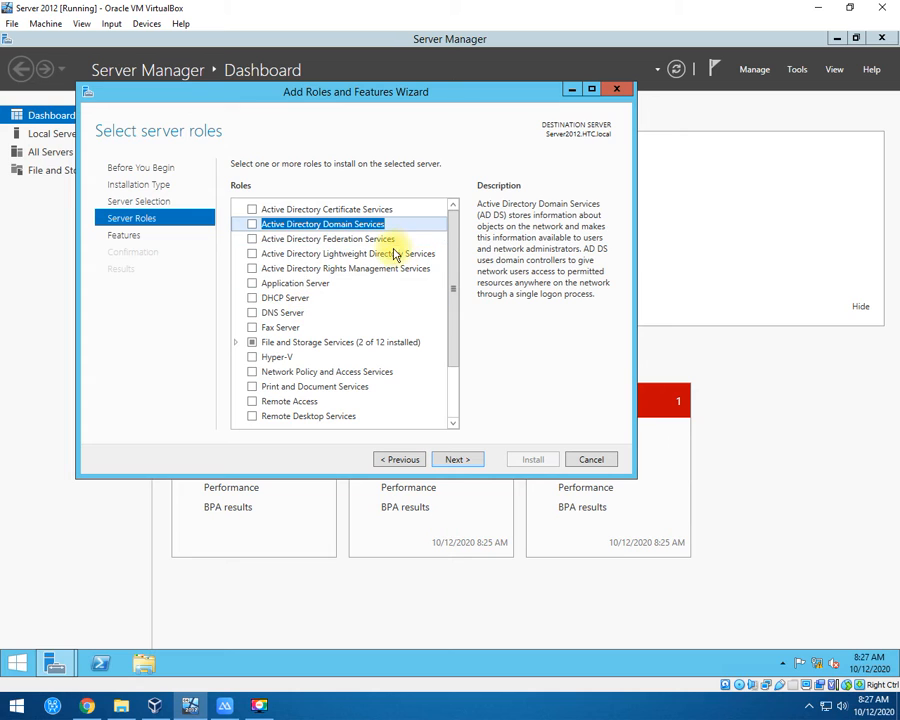
left_click_drag(450, 222, 446, 297)
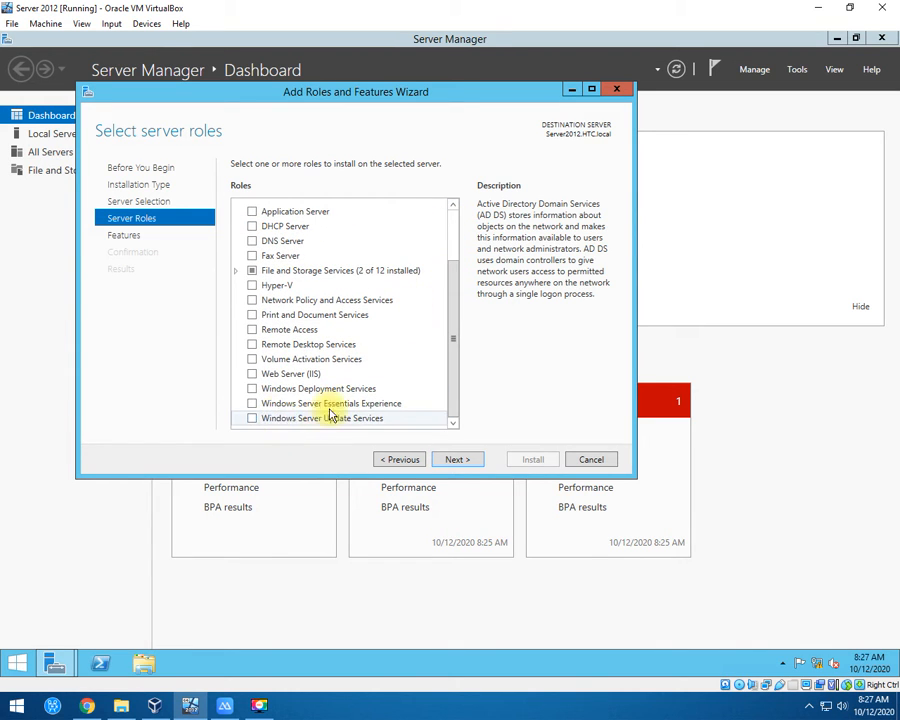
left_click_drag(446, 341, 454, 247)
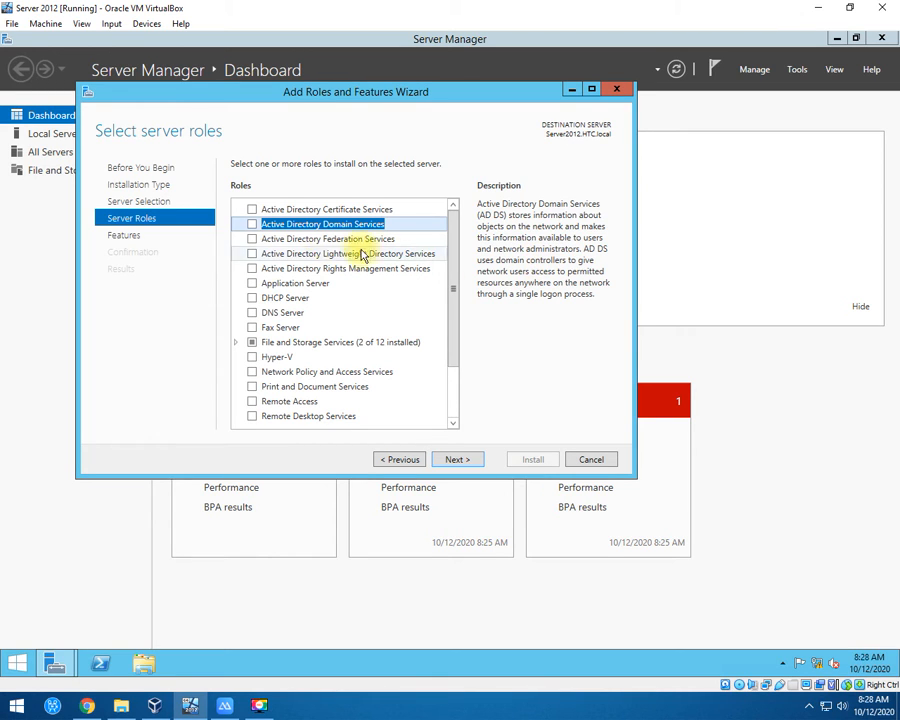
Check Active Directory Domain Services, add its required management tools, and continue to Features.
left_click(252, 225)
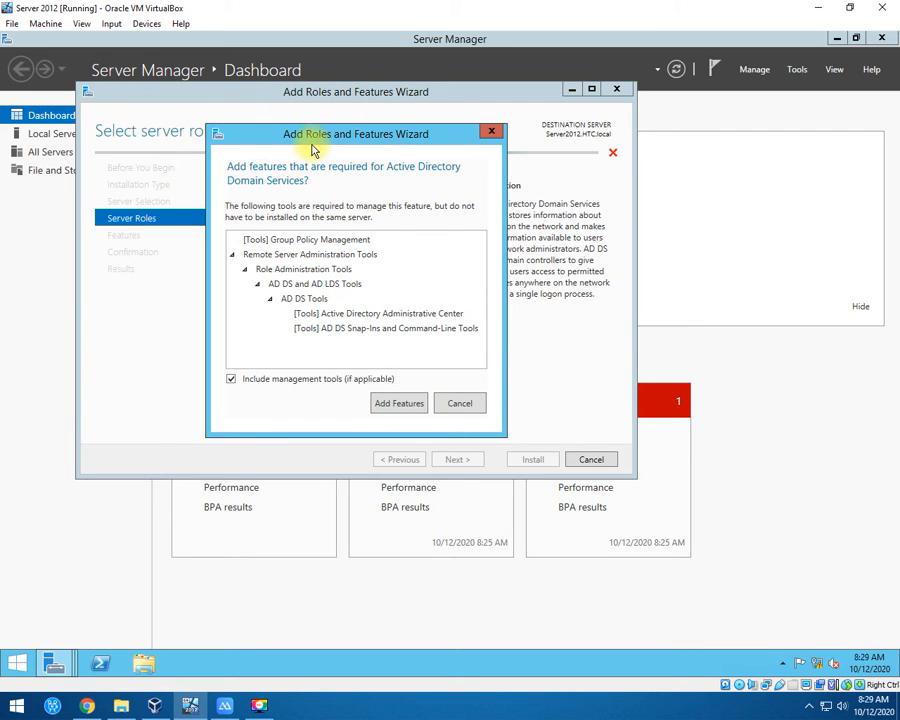
left_click_drag(310, 143, 328, 142)
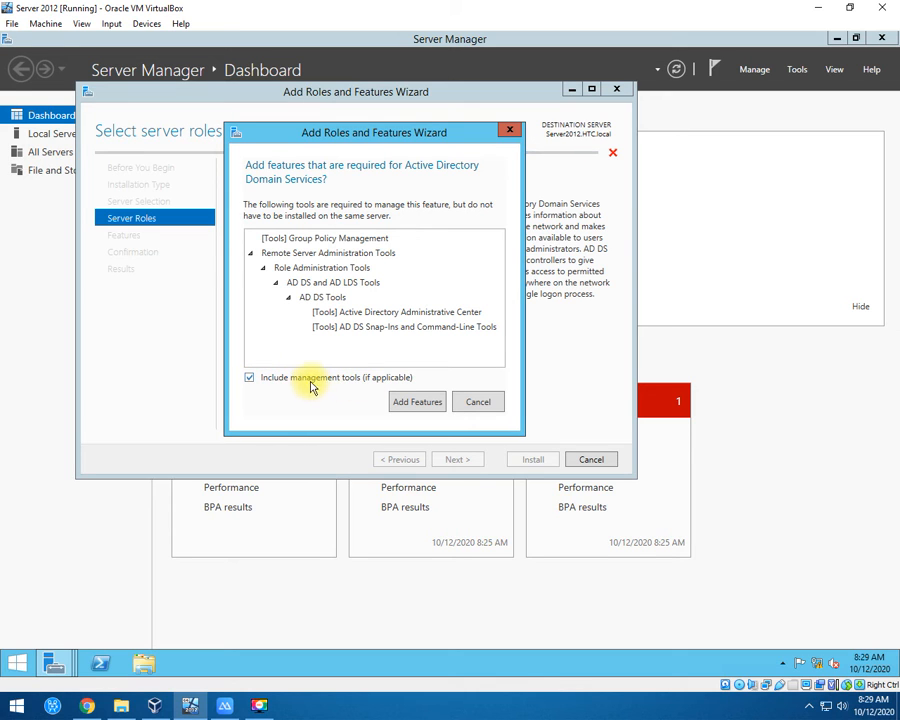
left_click(418, 400)
left_click_drag(457, 254, 458, 344)
scroll(460, 350, "up", 2)
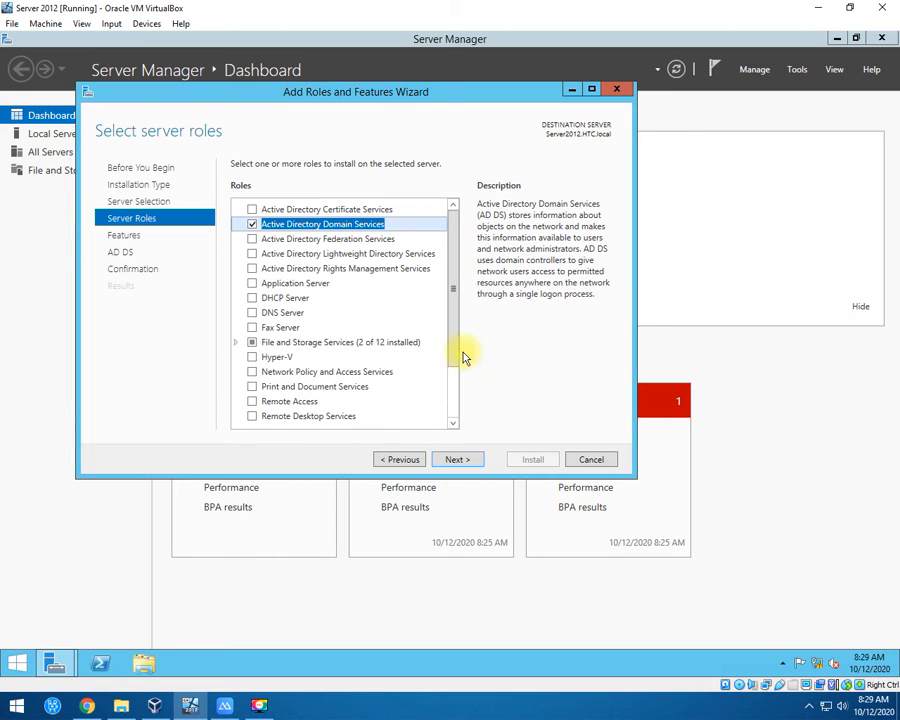
left_click(470, 461)
left_click_drag(454, 241, 452, 395)
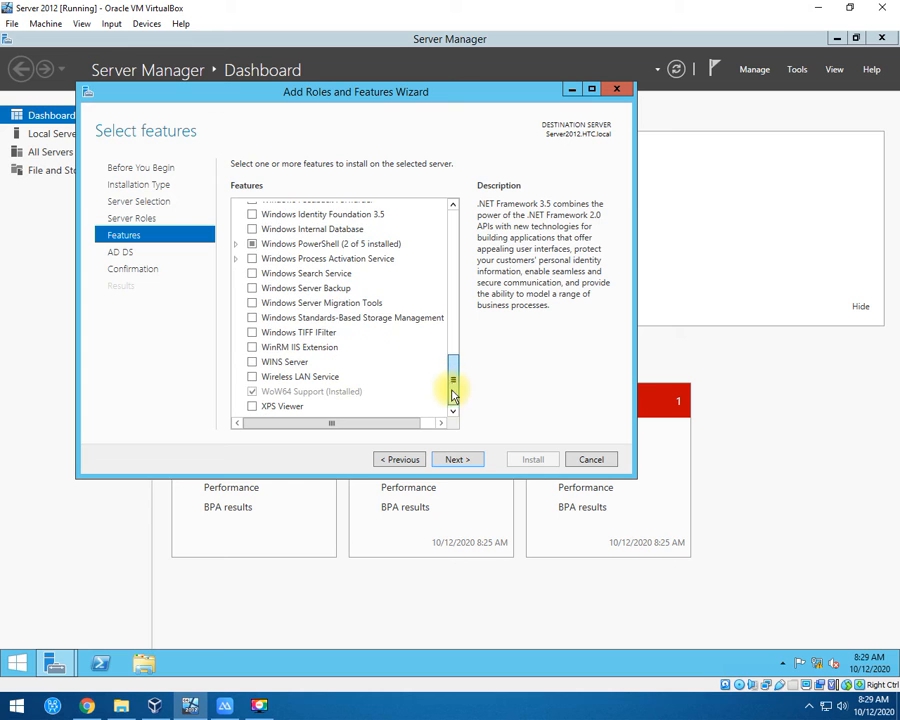
Advance past the Features and AD DS pages to Confirm installation selections.
left_click(458, 462)
left_click(452, 463)
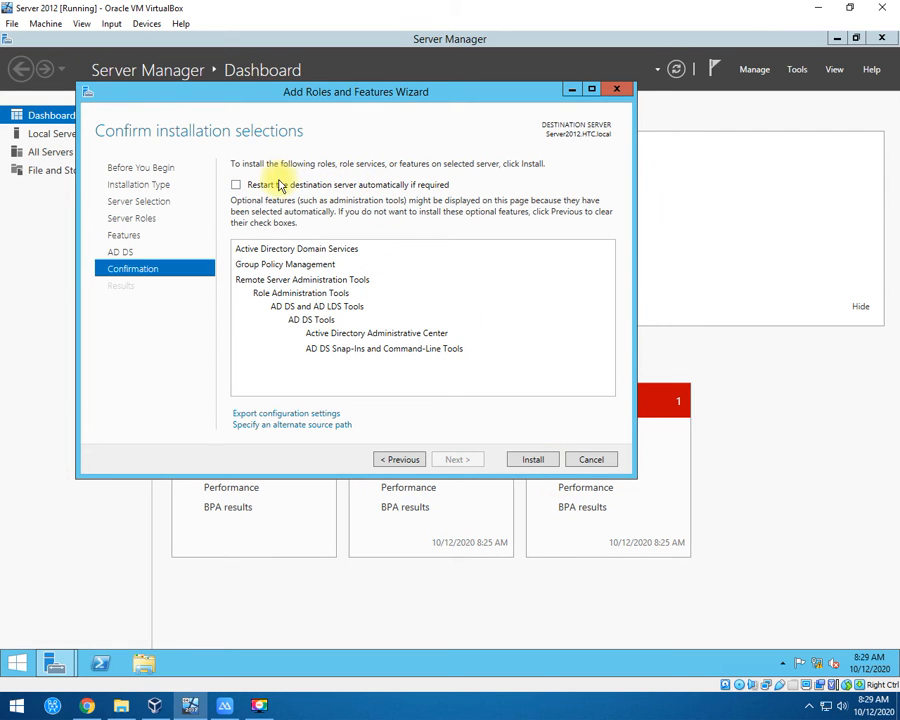
Install Active Directory Domain Services and let it finish to the Results page.
left_click(533, 460)
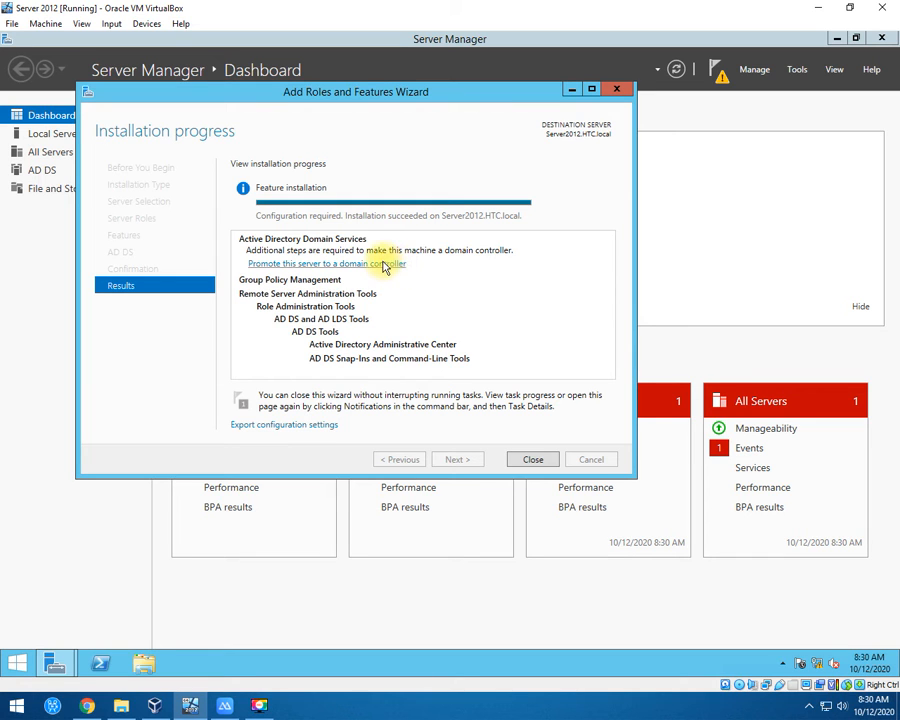
Start promoting the server to a domain controller and choose to add a new forest.
left_click(262, 263)
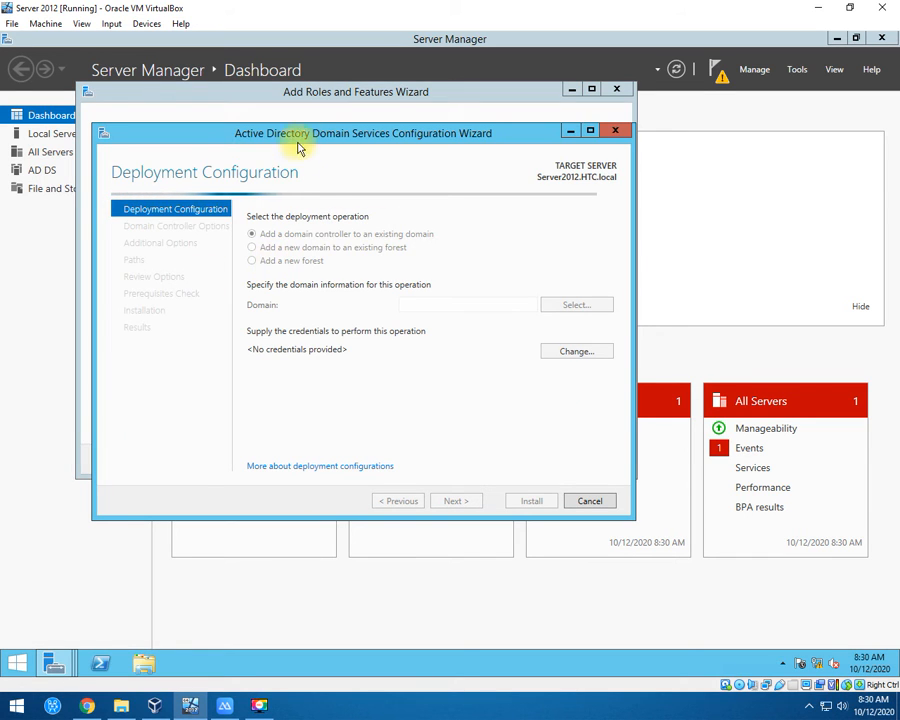
left_click_drag(297, 133, 319, 133)
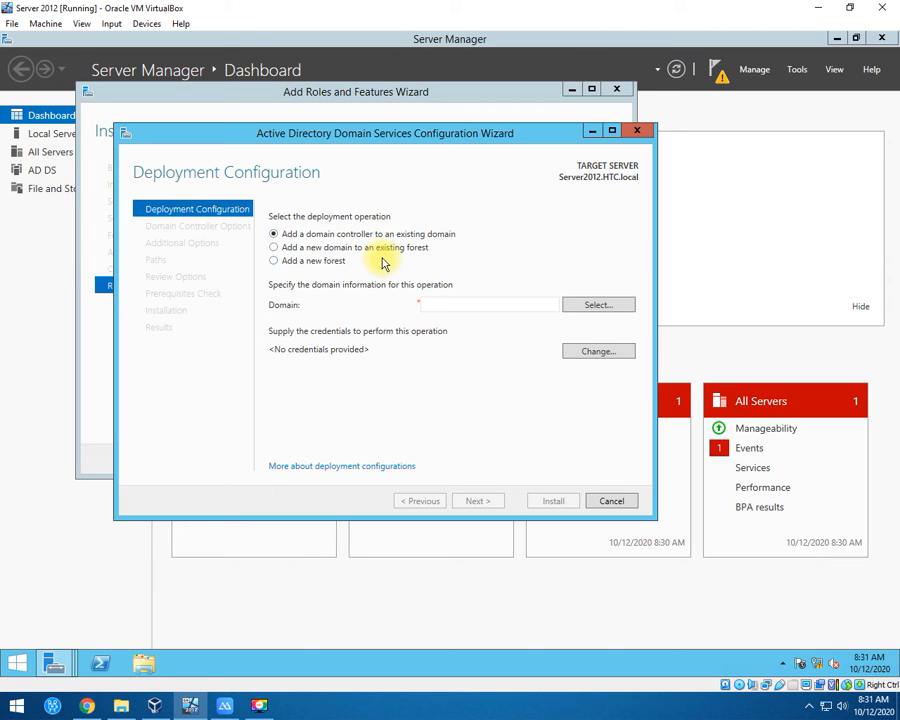
left_click_drag(454, 137, 471, 137)
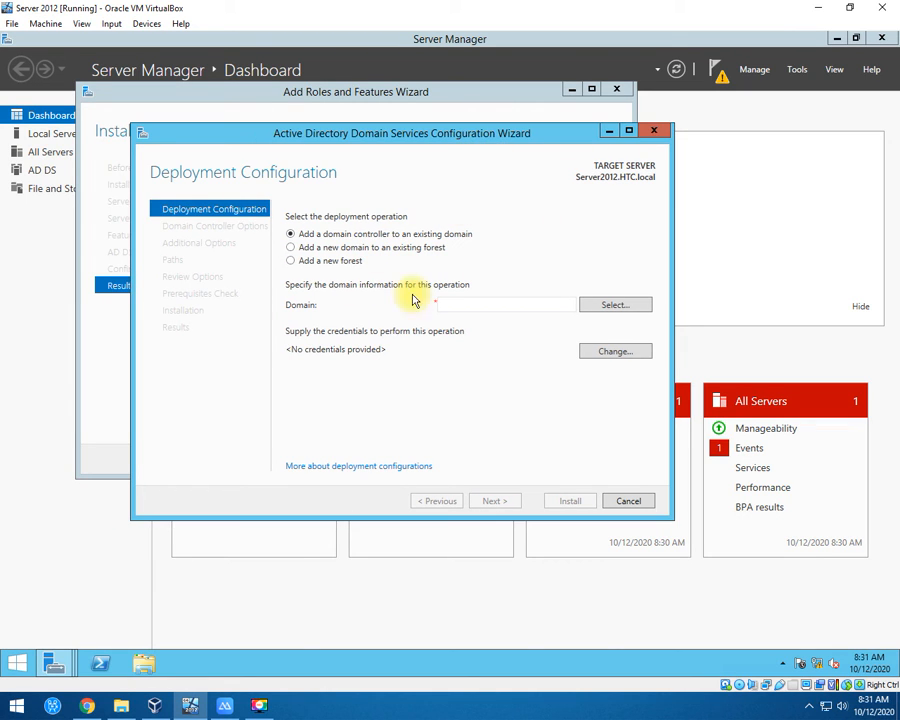
left_click(301, 262)
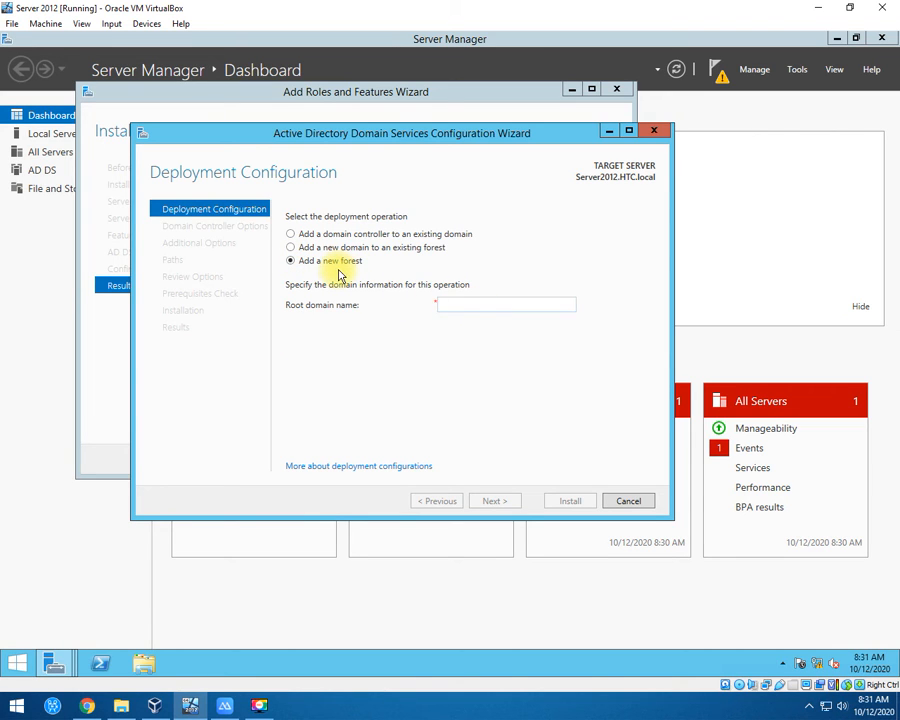
Enter HTC.local as the root domain name and continue.
left_click(475, 299)
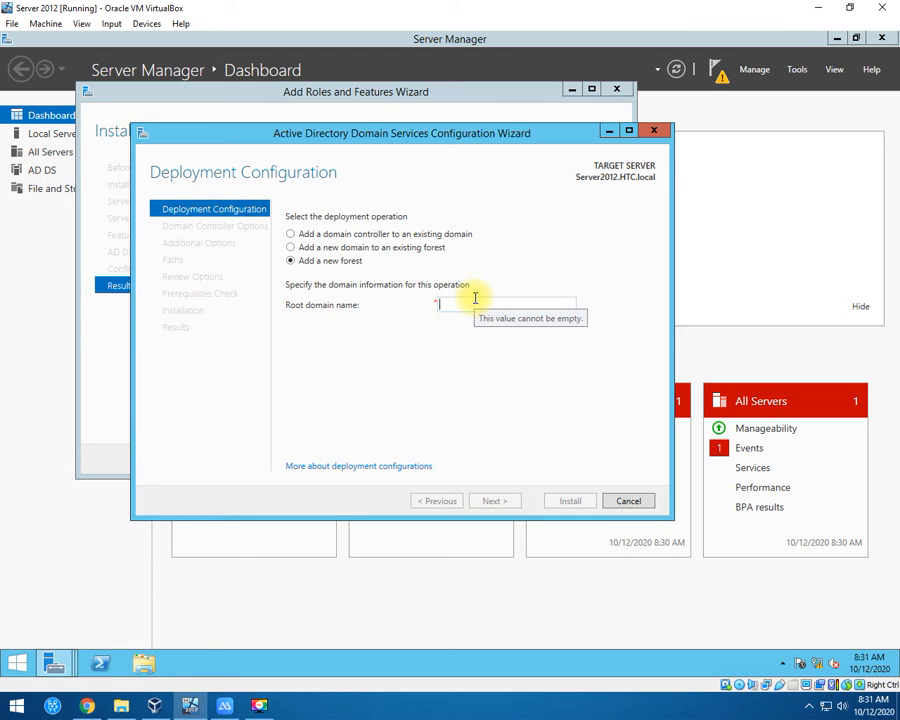
type("HR")
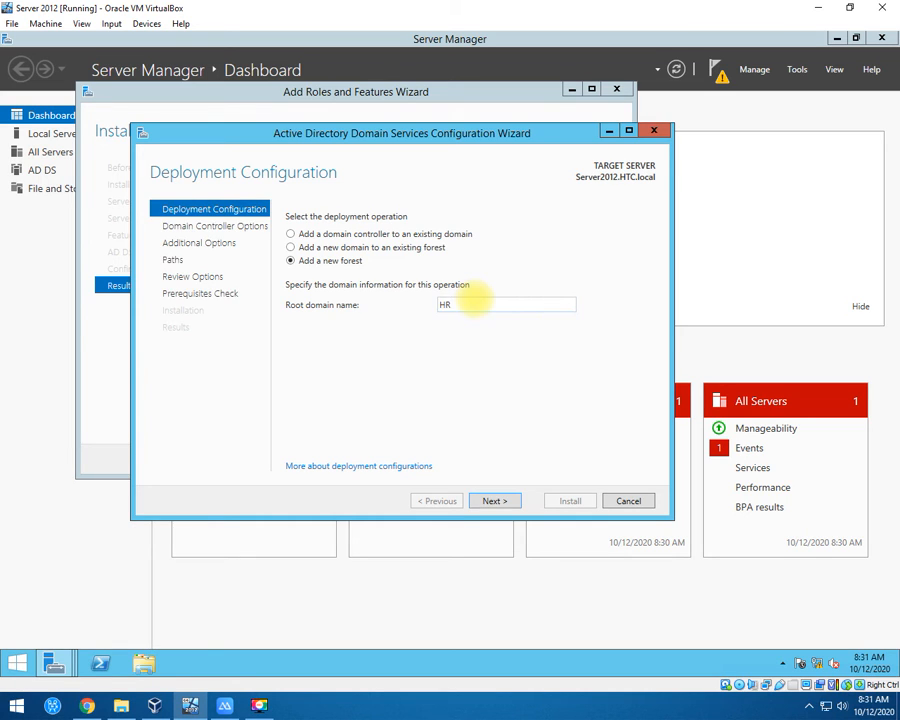
type("C.loca")
key("BackSpace")
key("BackSpace")
key("BackSpace")
key("BackSpace")
key("BackSpace")
key("BackSpace")
key("BackSpace")
key("BackSpace")
type("facebook.com")
key("BackSpace")
key("BackSpace")
key("BackSpace")
key("BackSpace")
type(".ne")
key("BackSpace")
key("BackSpace")
type("com")
key("BackSpace")
type("ph")
key("BackSpace")
key("BackSpace")
key("BackSpace")
key("BackSpace")
key("BackSpace")
key("BackSpace")
key("BackSpace")
key("BackSpace")
key("BackSpace")
key("BackSpace")
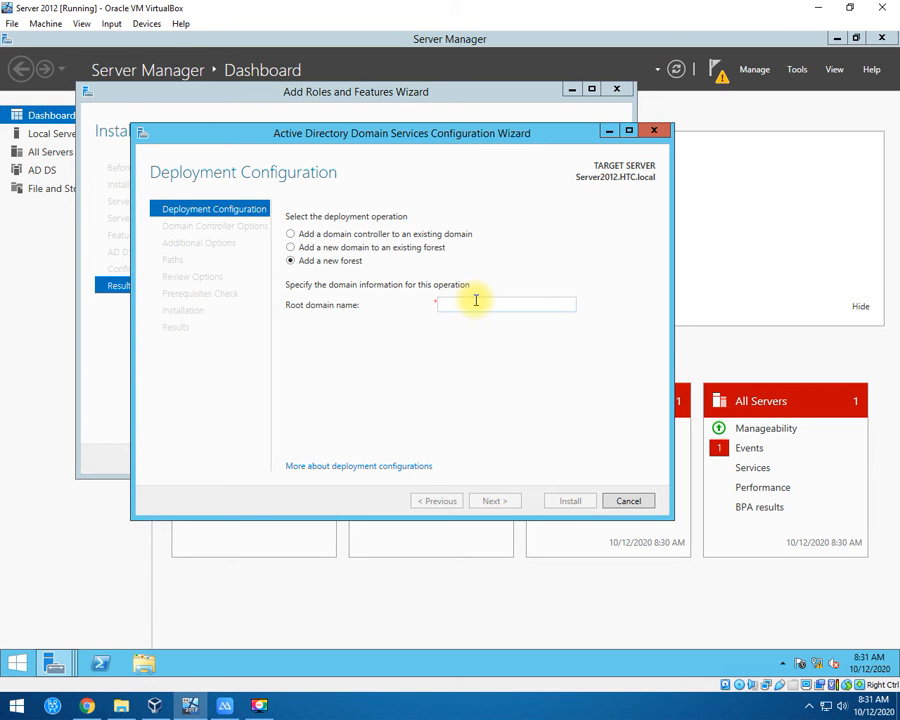
type("H")
key("BackSpace")
type("HT")
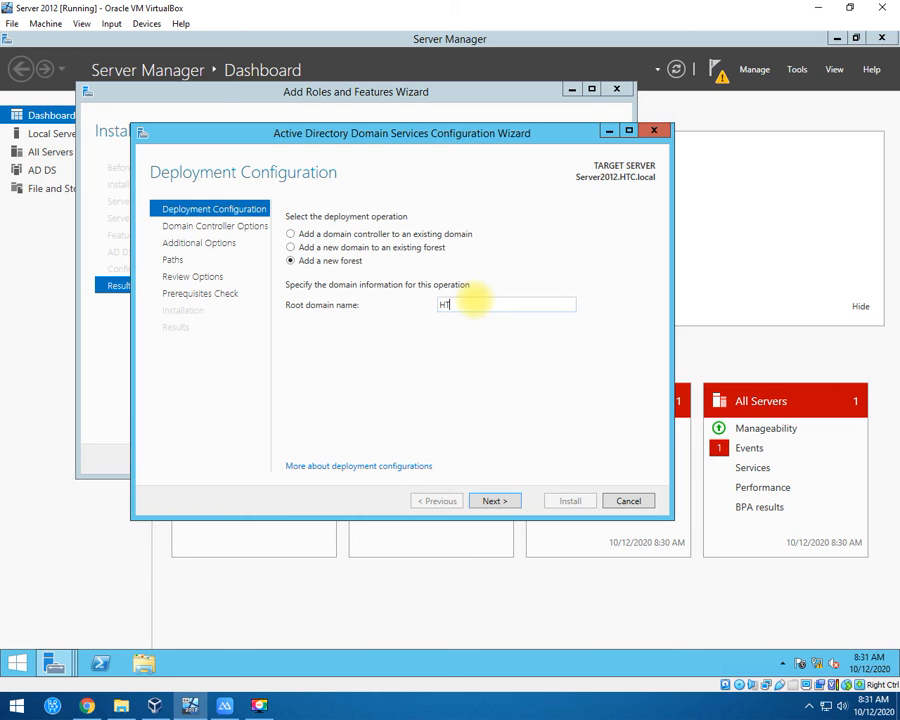
type("C.local")
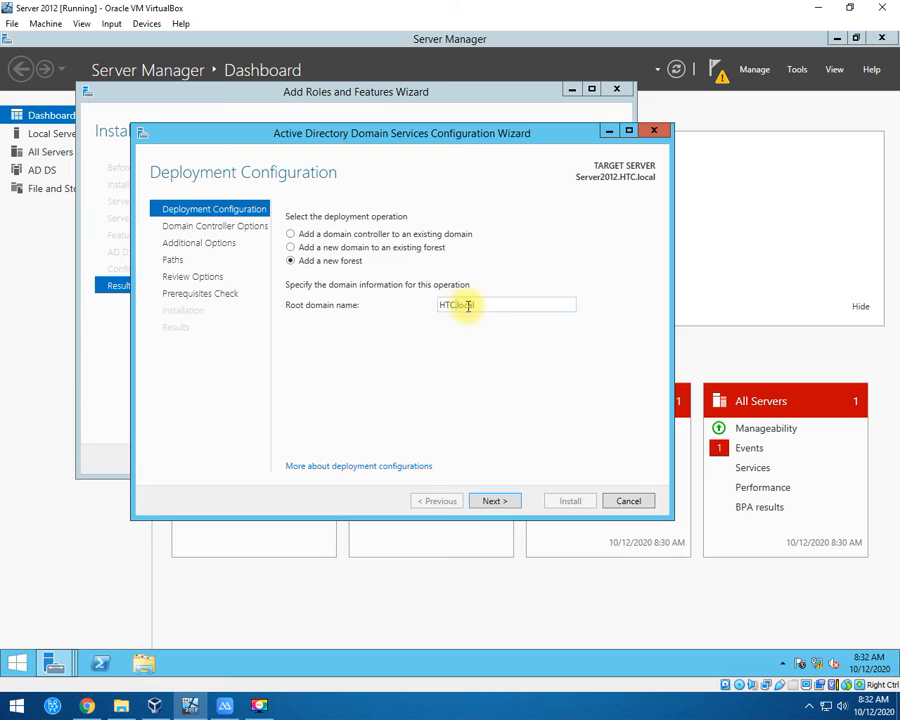
left_click_drag(488, 298, 457, 309)
left_click(457, 309)
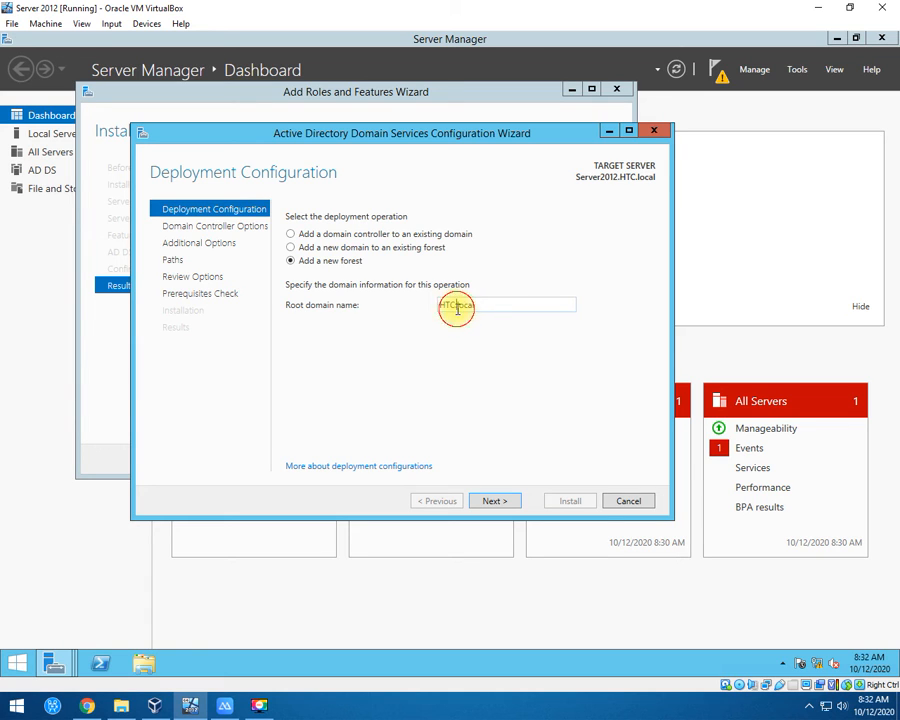
left_click(495, 501)
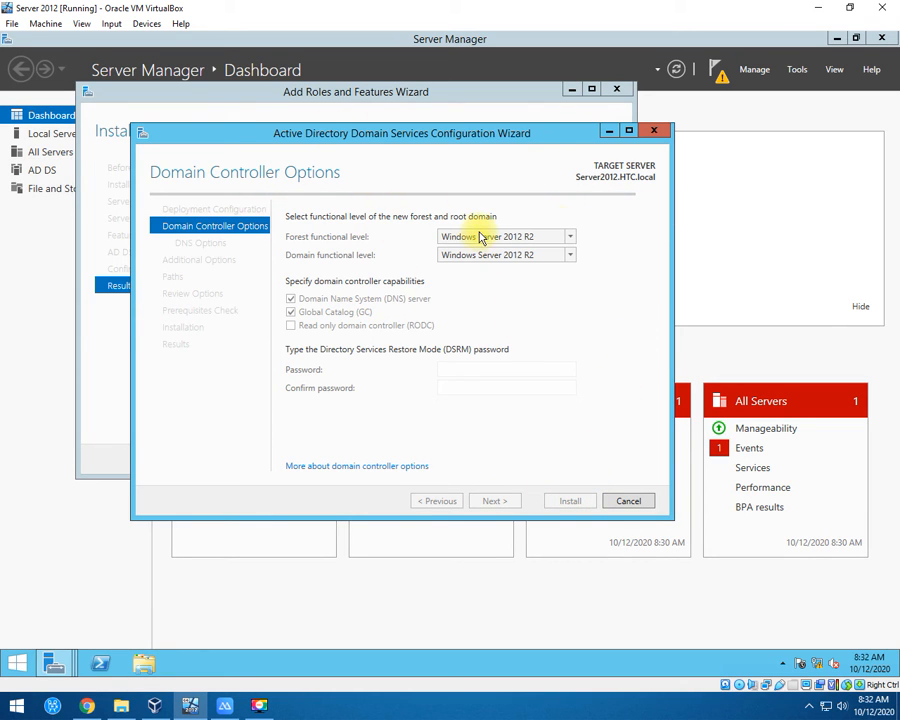
Review the Domain Controller Options page and focus the DSRM password field.
left_click(579, 504)
left_click(579, 504)
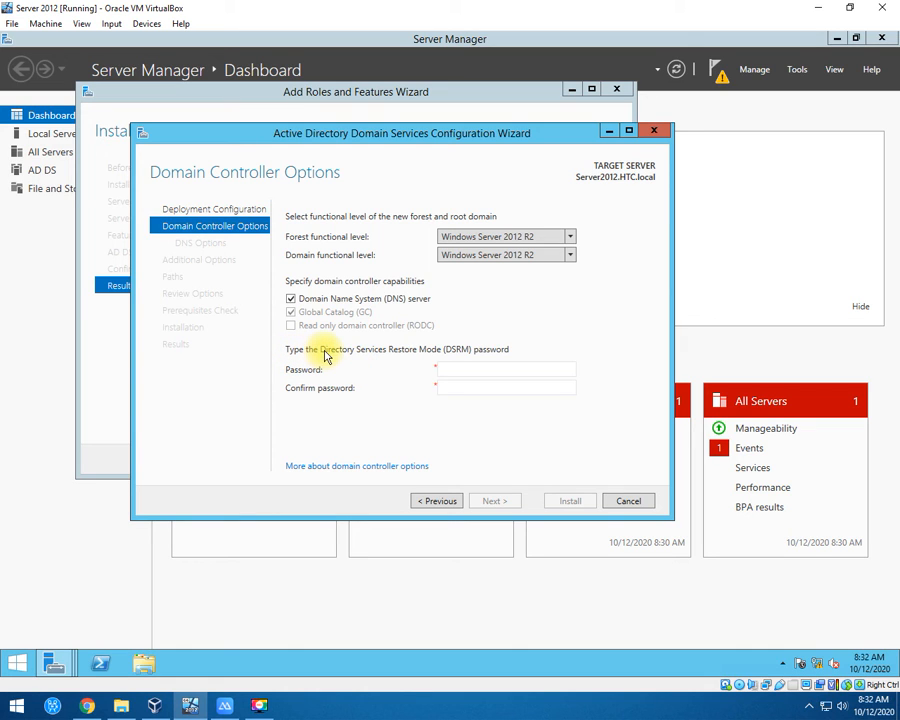
left_click(472, 373)
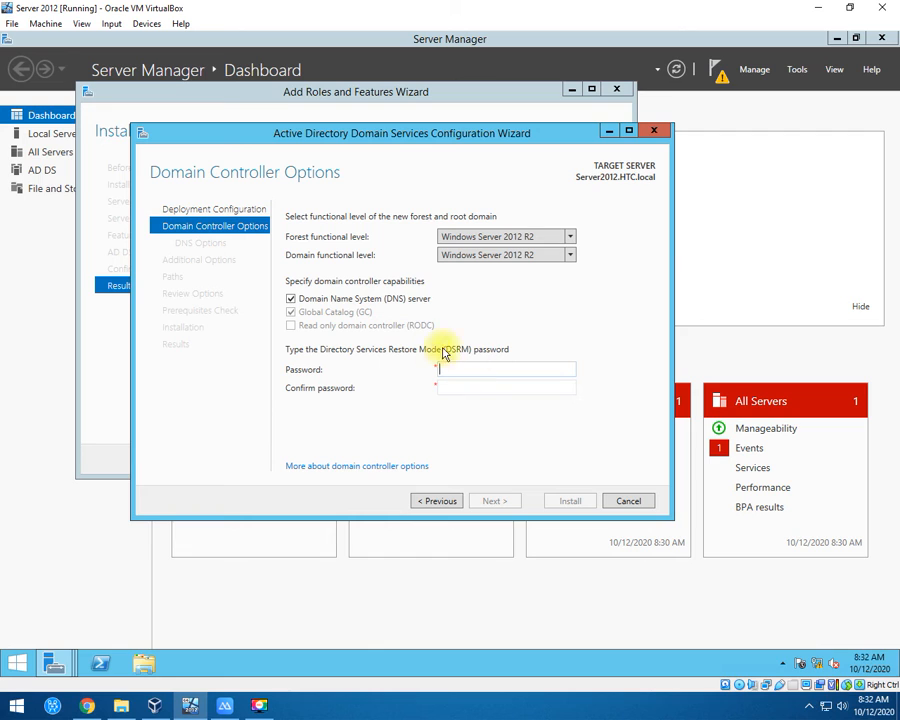
left_click(481, 368)
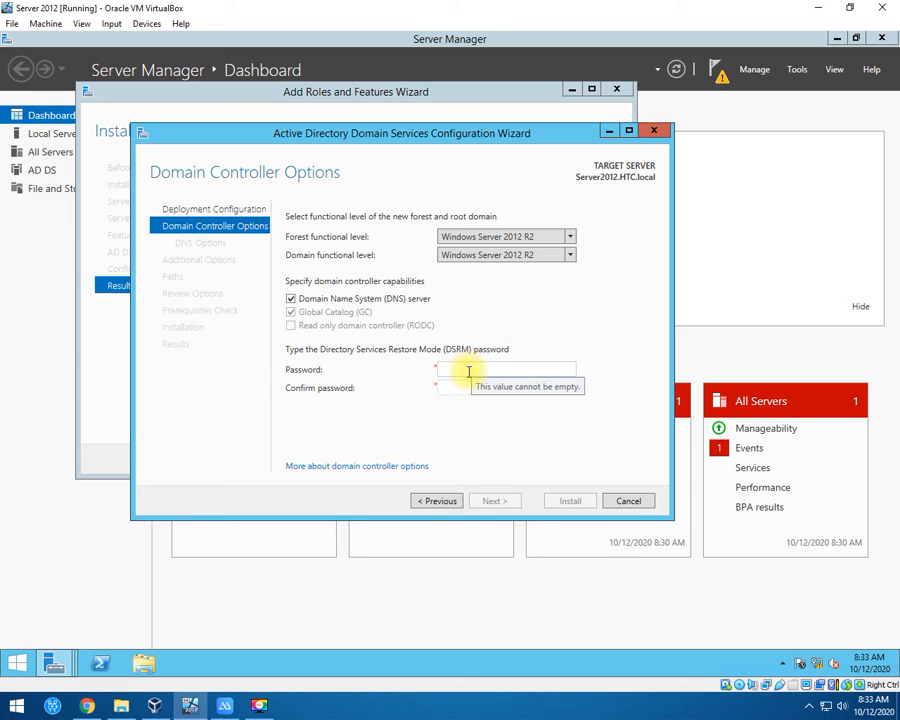
Open the Start screen and apps list, then return to the wizard's DSRM password field.
left_click(15, 664)
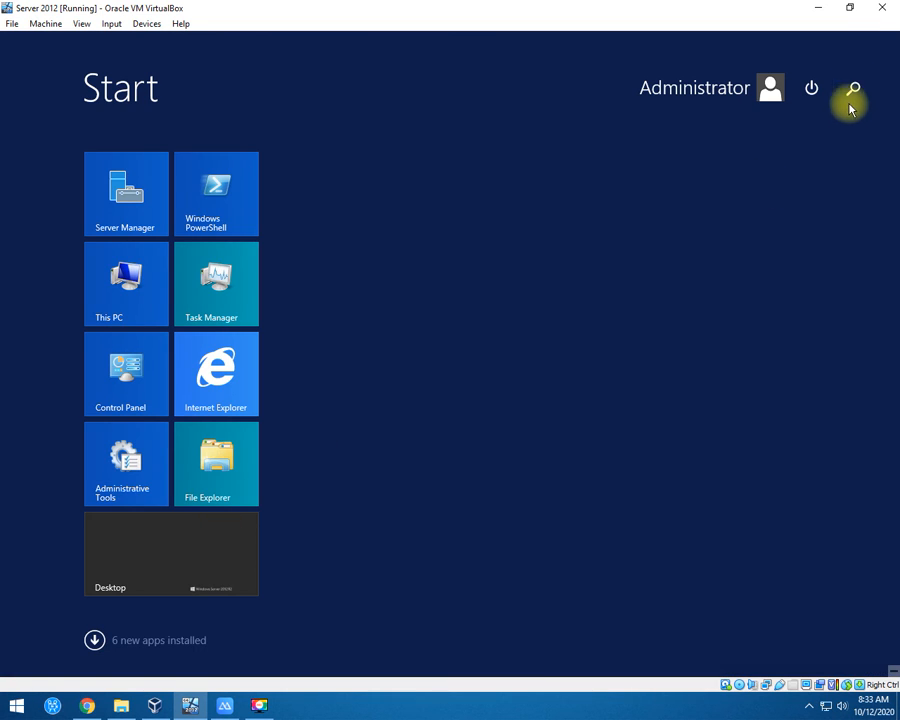
left_click(96, 641)
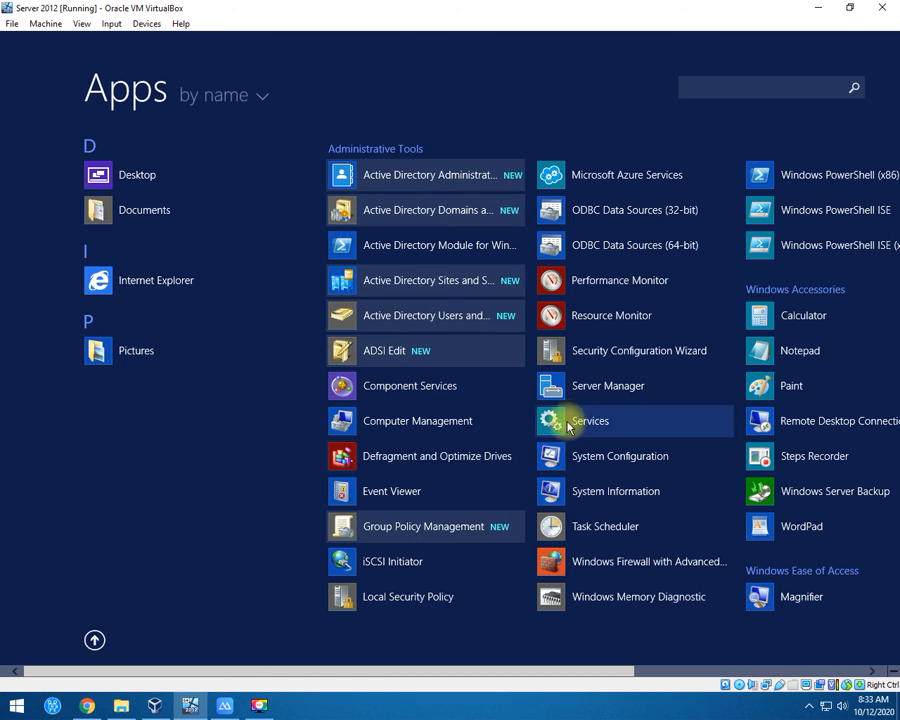
left_click(92, 638)
left_click(198, 556)
left_click(472, 366)
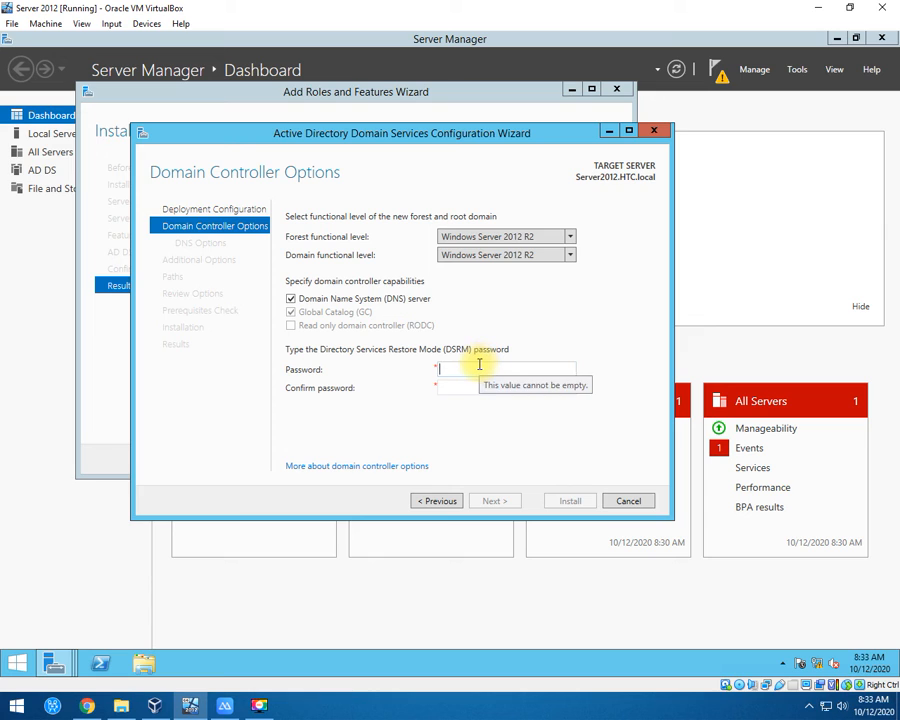
Enter and confirm the DSRM password, then advance to DNS Options.
type("P••••••••")
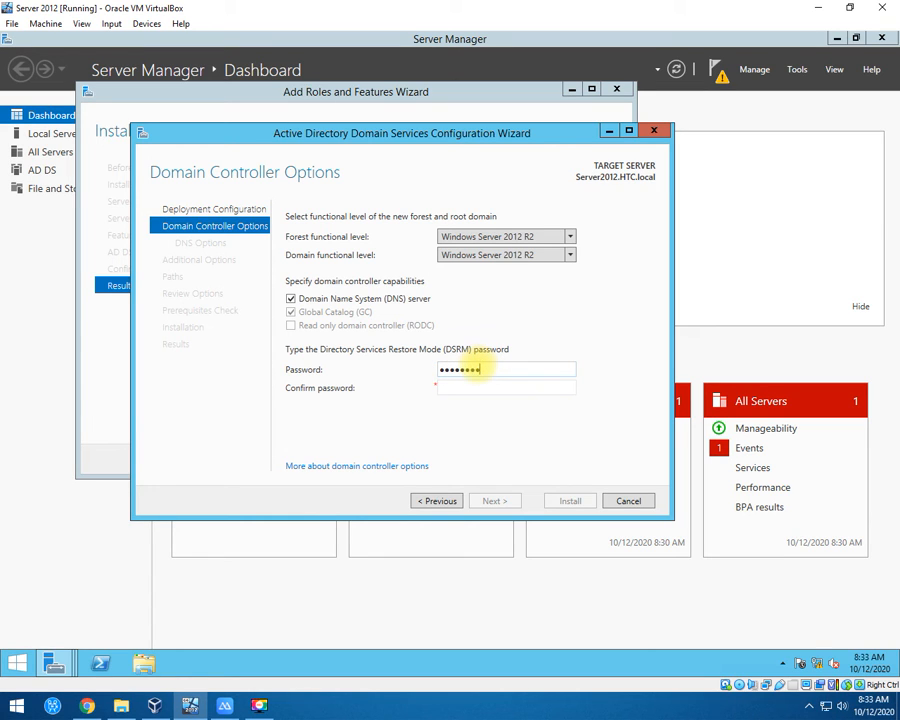
key("Tab")
type("•••••••••")
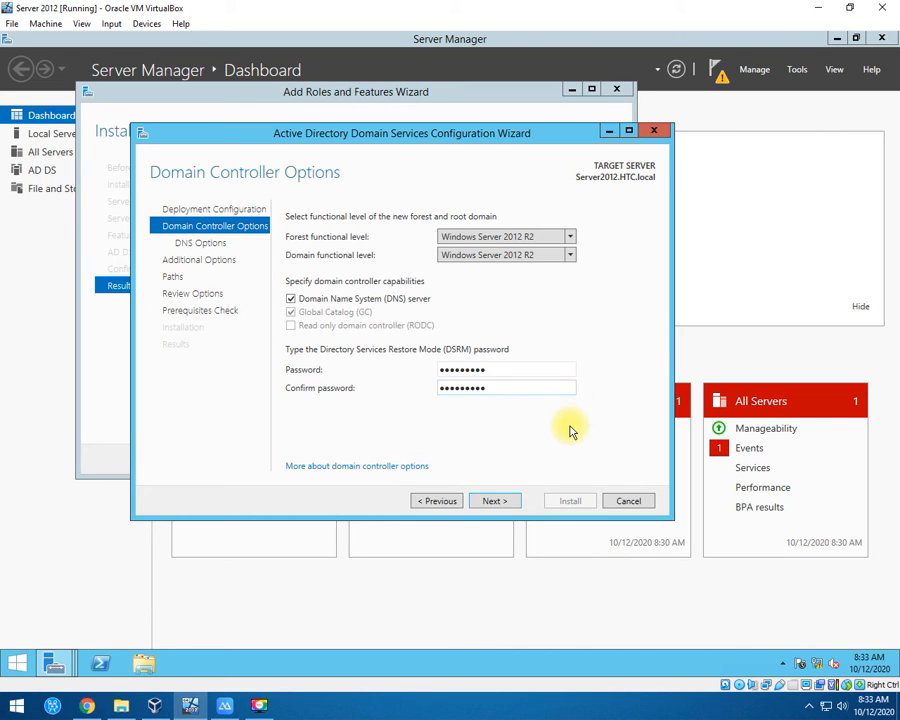
left_click(515, 503)
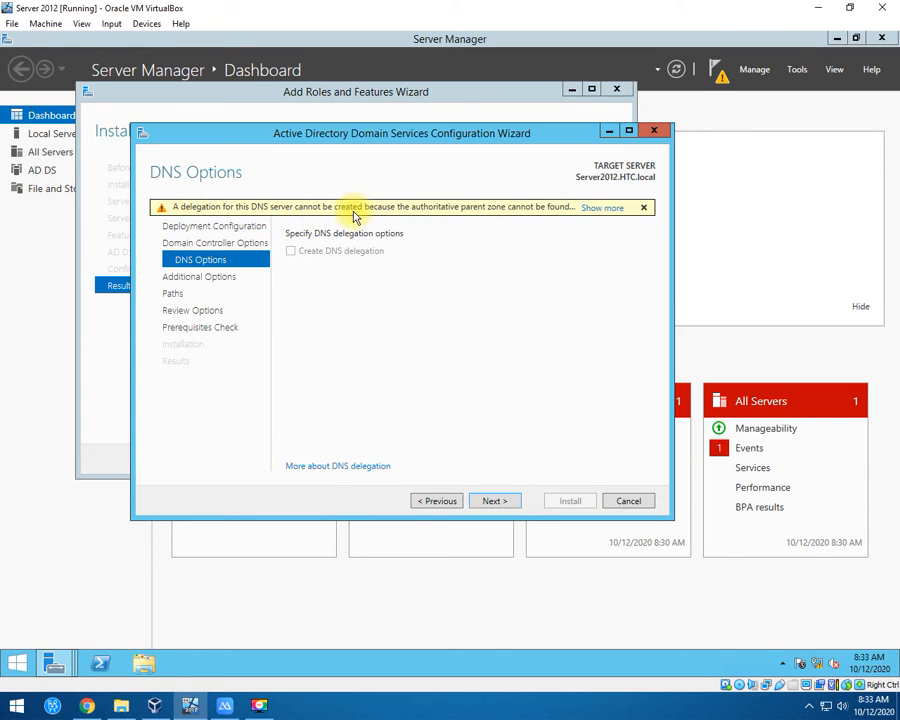
Read and dismiss the full DNS delegation warning, then continue to Additional Options.
left_click(603, 208)
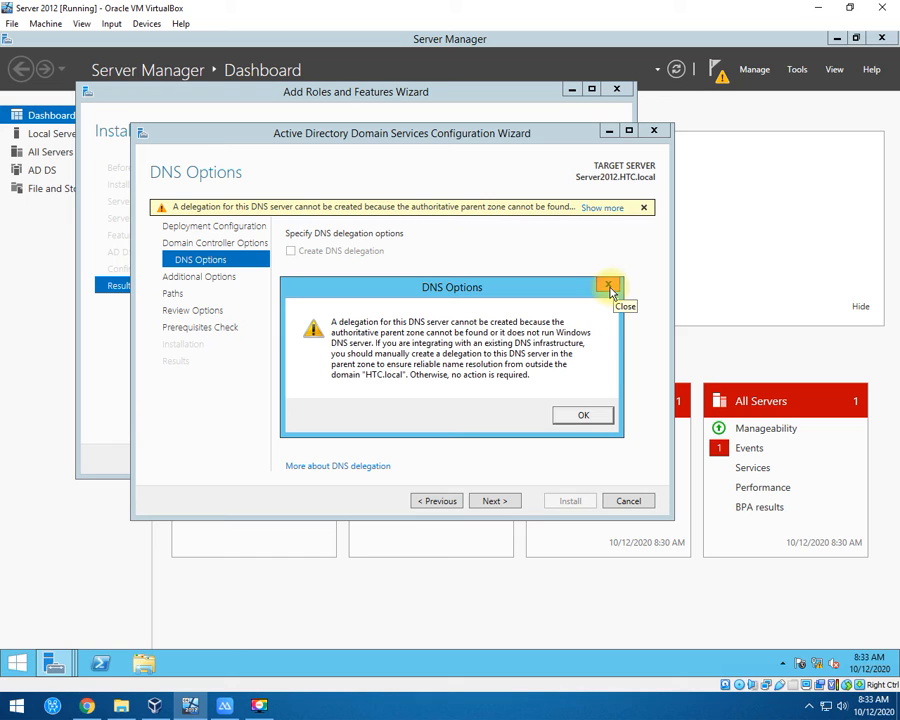
left_click(599, 415)
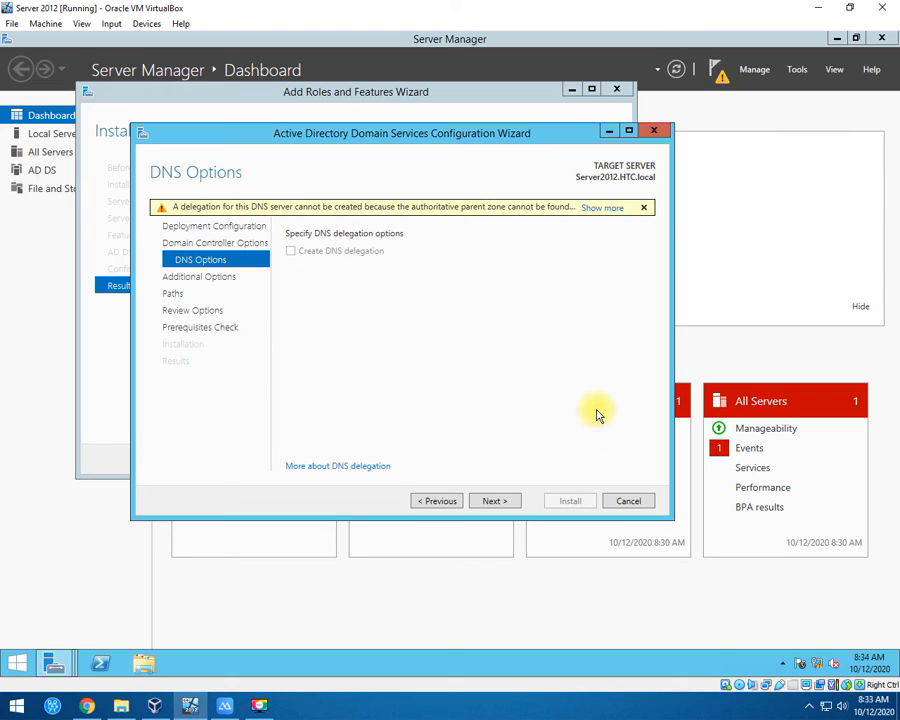
left_click(494, 504)
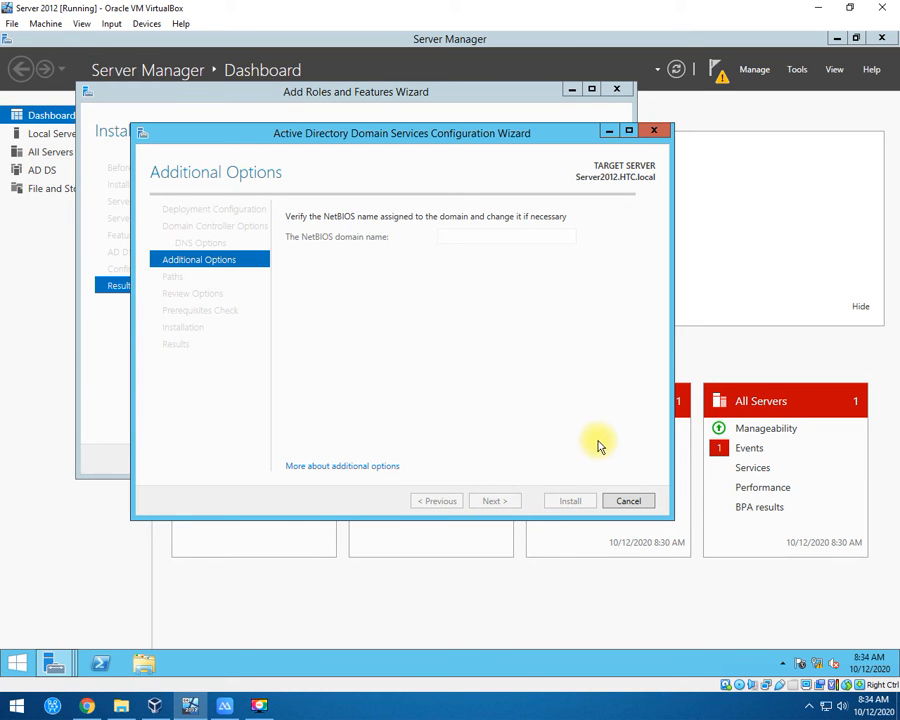
Reposition the AD DS configuration wizard and bring it back to the front.
mouse_move(460, 136)
left_mouse_down()
mouse_move(478, 134)
mouse_move(475, 126)
left_mouse_up()
left_click_drag(479, 128, 486, 130)
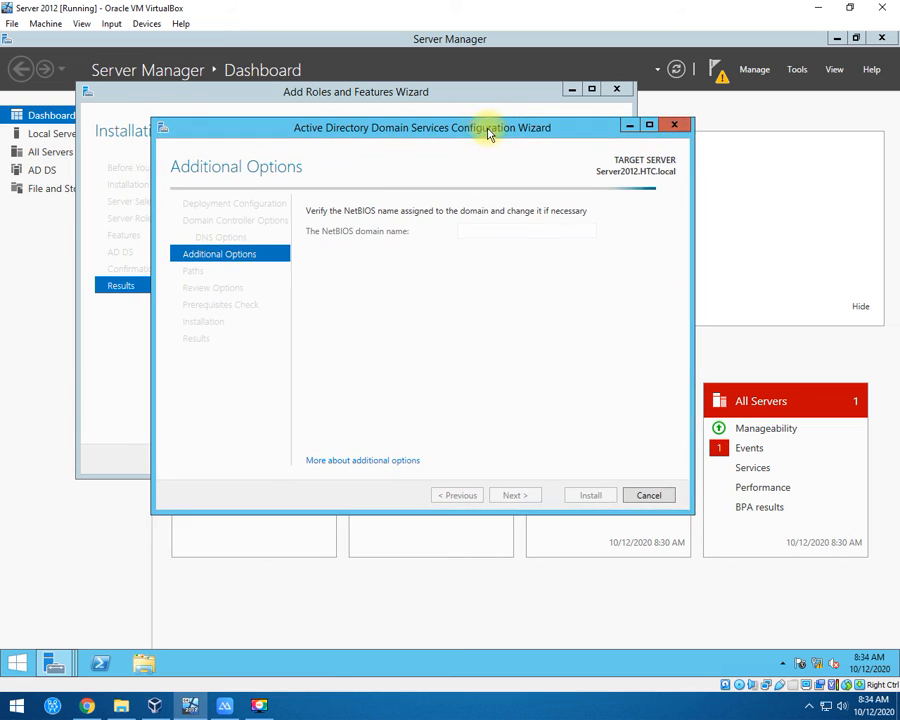
double_click(481, 120)
double_click(529, 45)
left_click(529, 45)
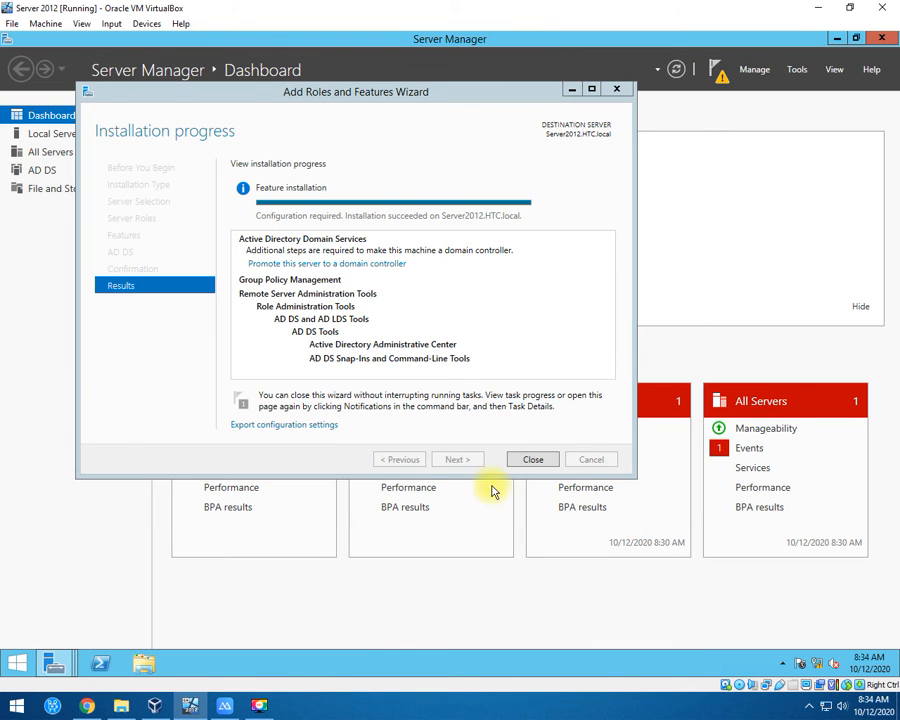
mouse_move(65, 663)
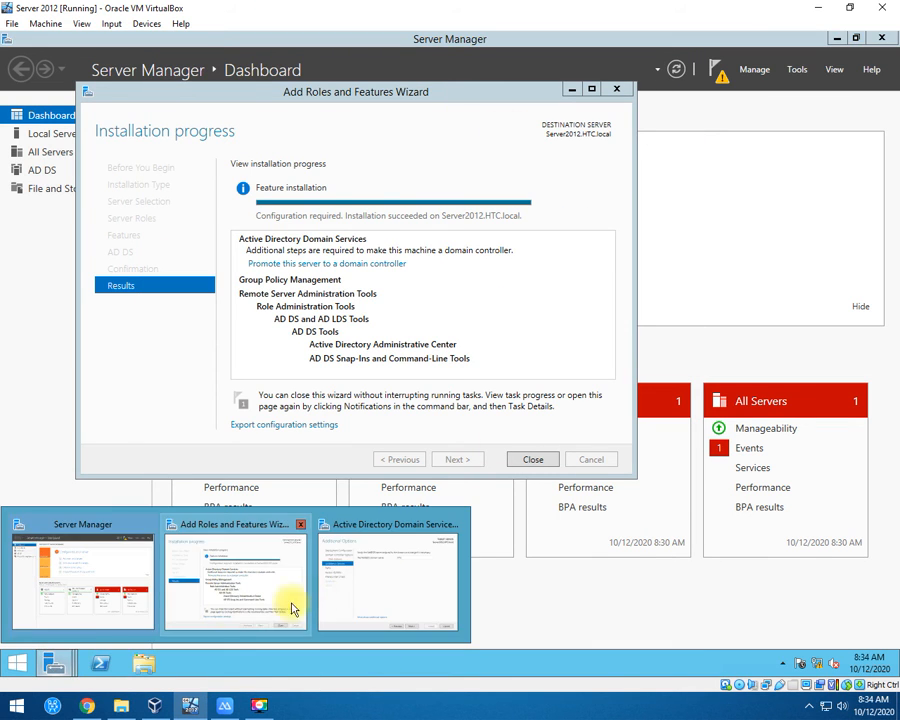
left_click(398, 578)
Accept the NetBIOS name, default paths and review options, then install the HTC.local domain controller.
left_click(537, 495)
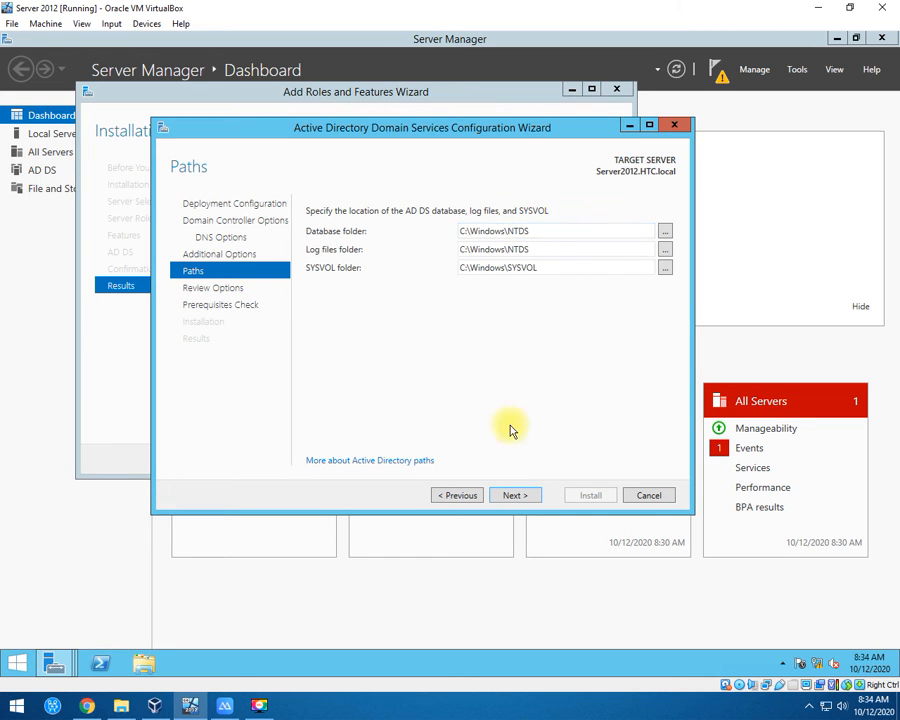
left_click(514, 497)
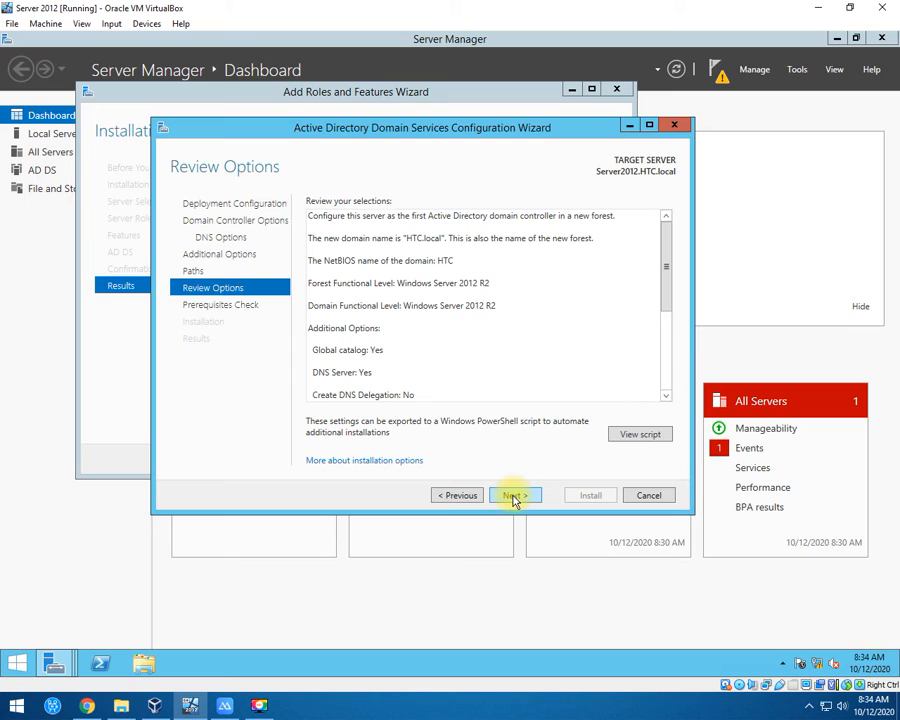
left_click(514, 497)
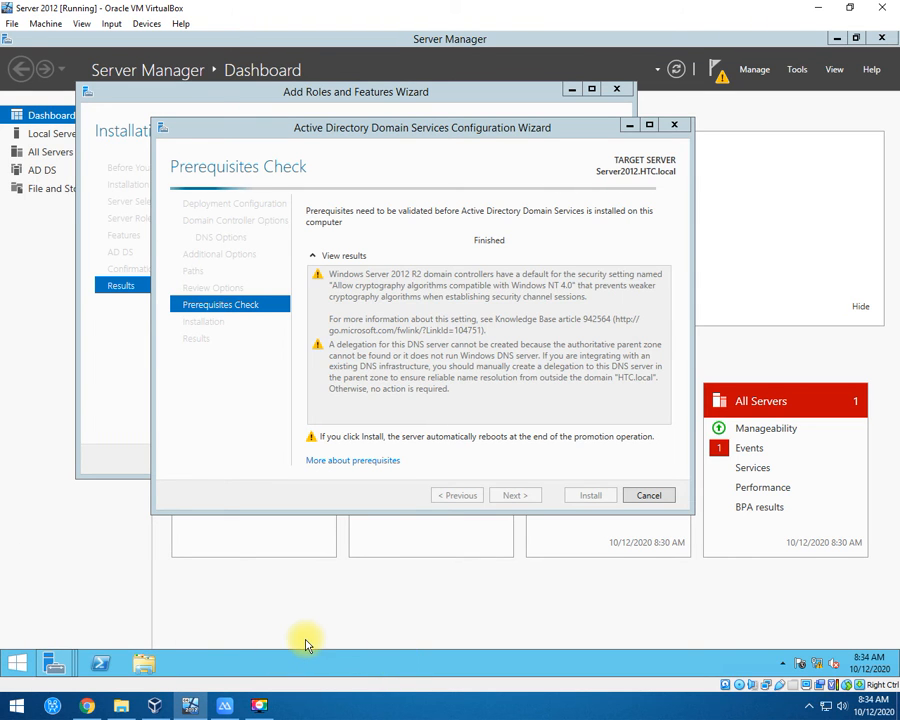
key("super+r")
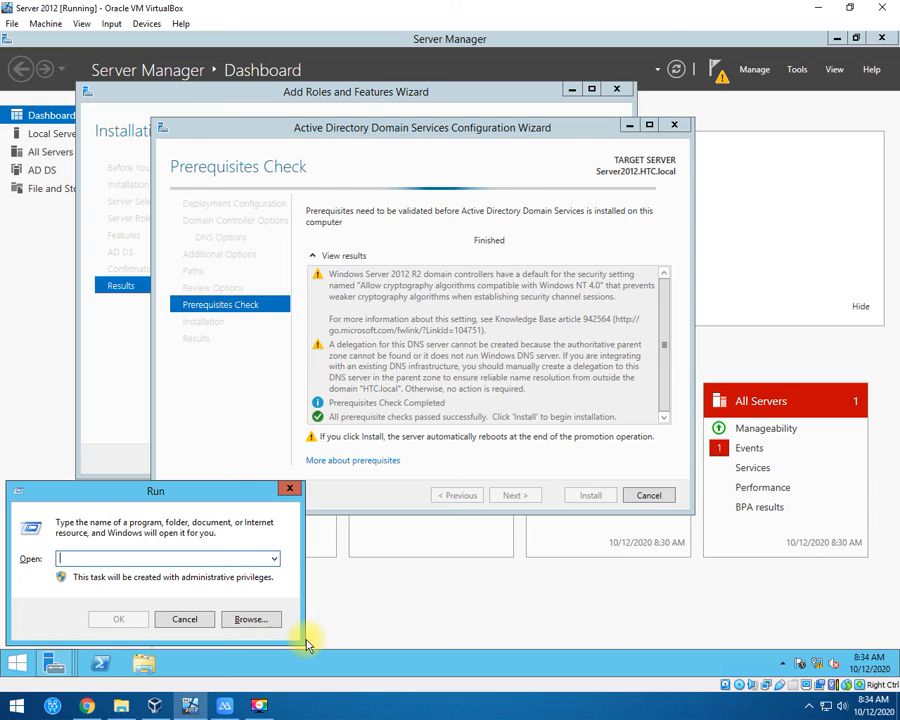
key("super")
key("super")
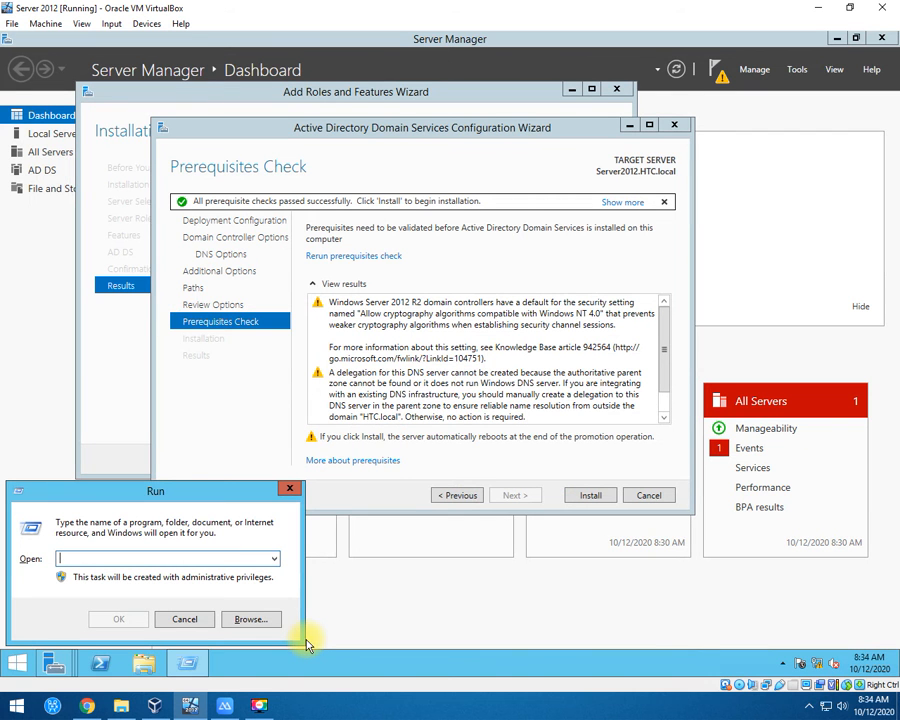
left_click(590, 497)
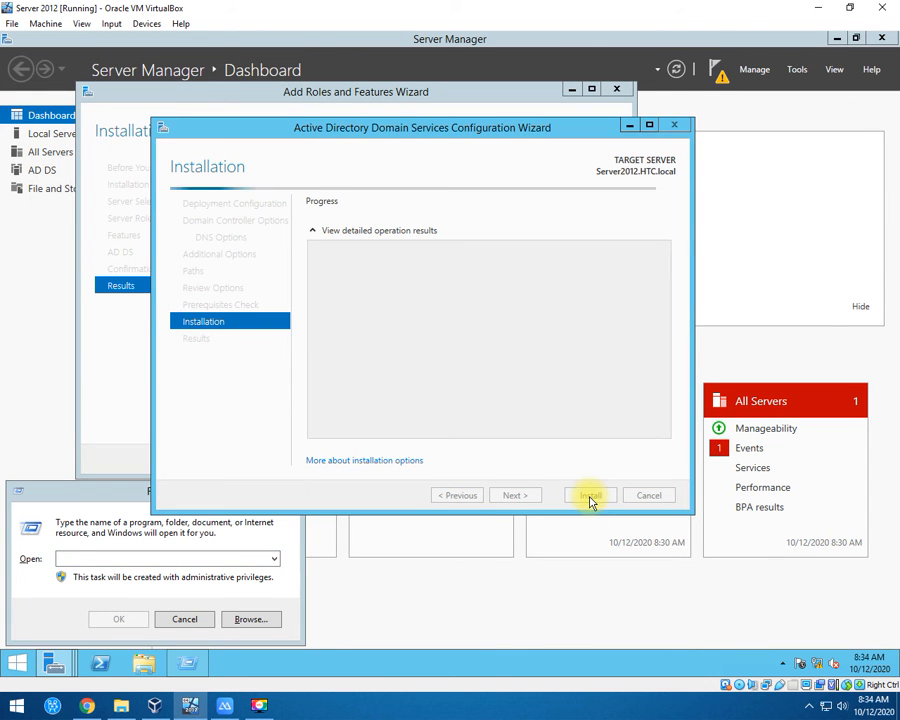
Launch Notepad from Run and type 'Administrator - Normal Setup' as the first line.
left_click(72, 557)
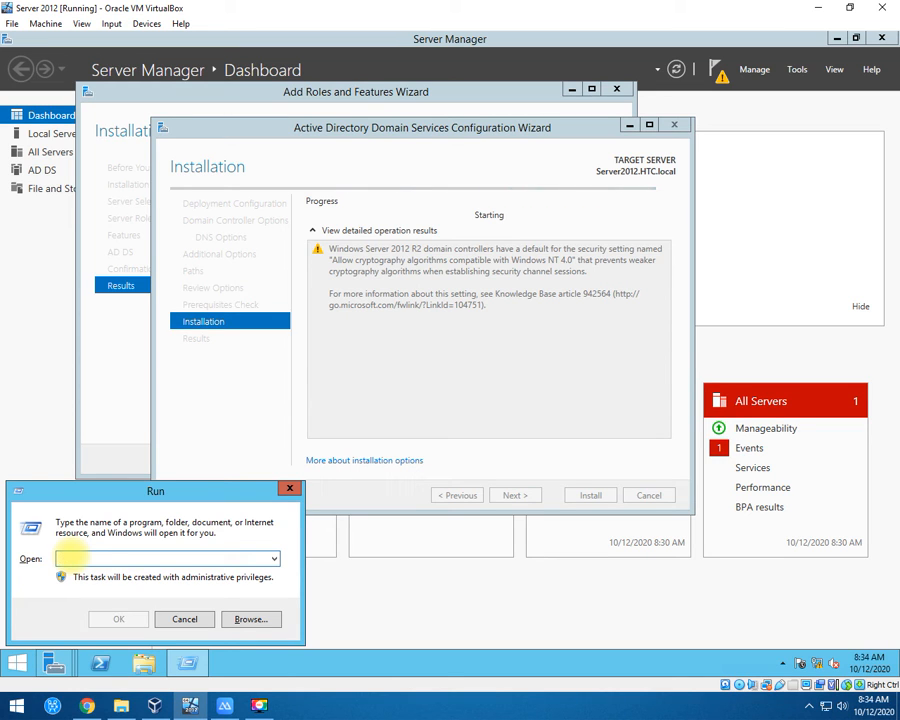
type("notepad")
key("Return")
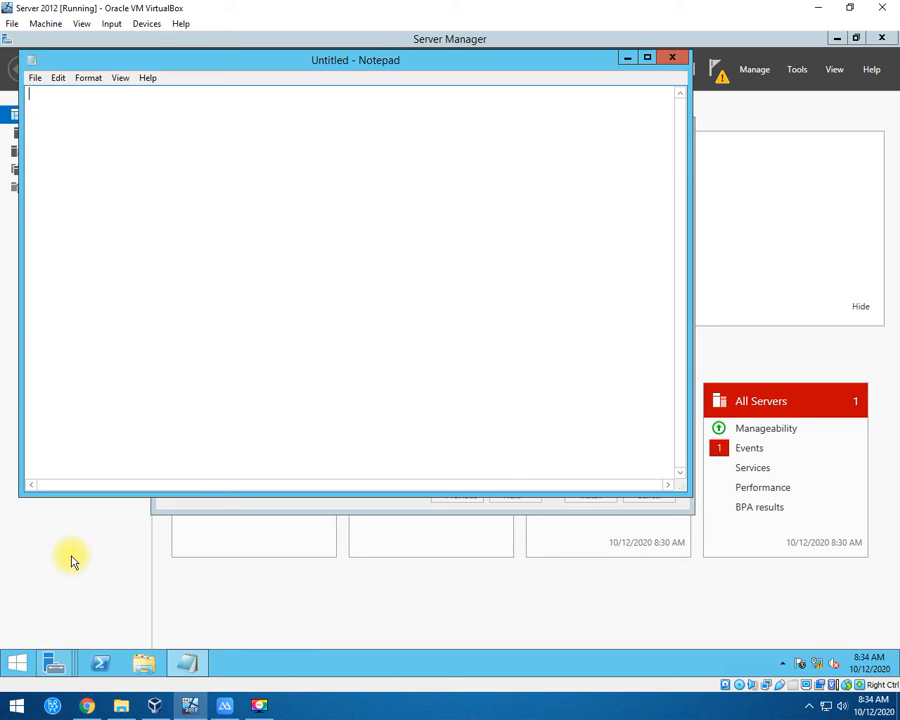
type("Administrator")
key("Return")
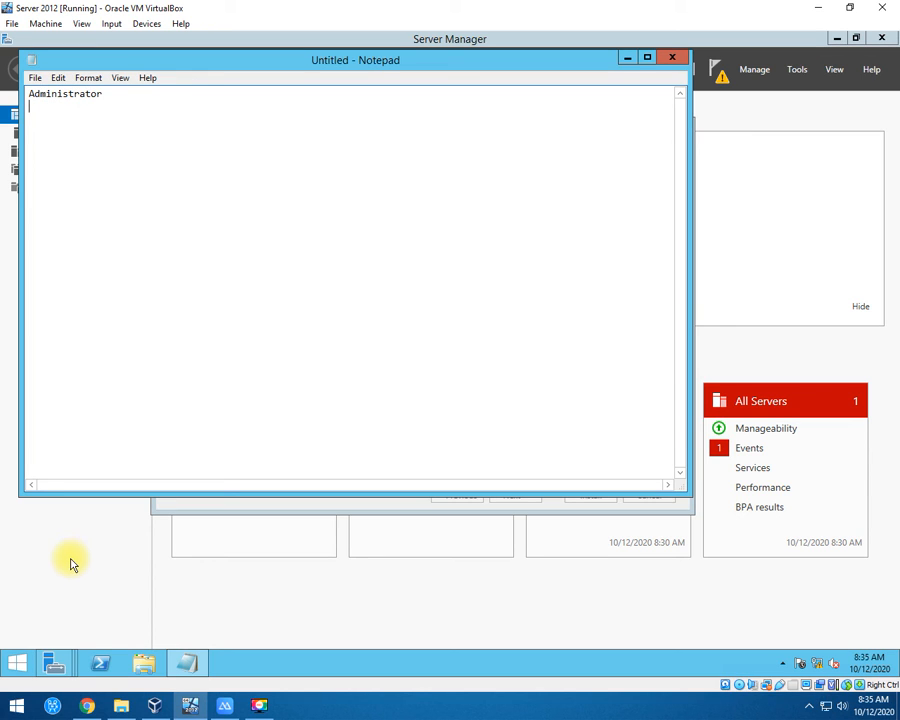
type("P{as")
key("BackSpace")
key("BackSpace")
key("BackSpace")
key("BackSpace")
key("BackSpace")
key("Return")
key("BackSpace")
type("- Normal Setup")
key("Return")
key("Return")
Add a second line reading 'HTC.local\administrator - Domain Set', correcting typos.
type("HTC.lcoa")
key("BackSpace")
key("BackSpace")
key("BackSpace")
type("ocal")
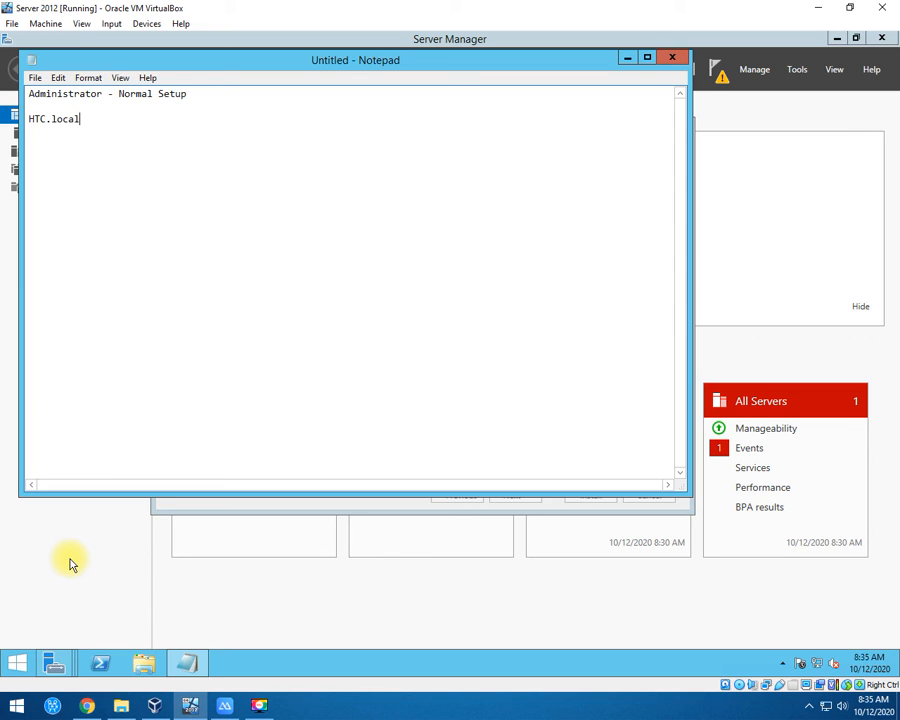
type("-")
key("BackSpace")
type("\\administrator")
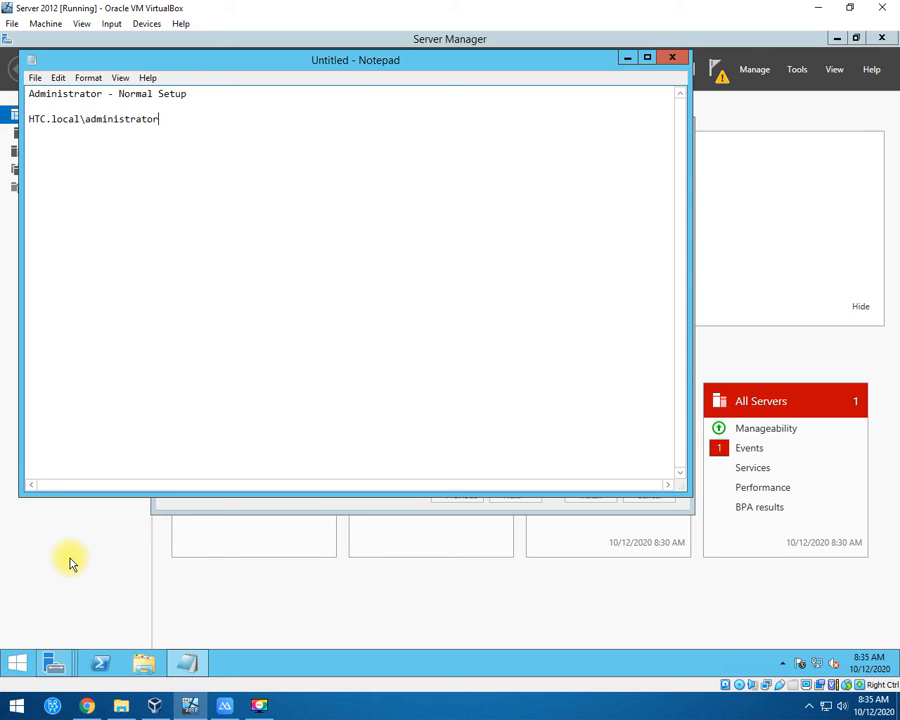
type(" - Domain Sety")
key("BackSpace")
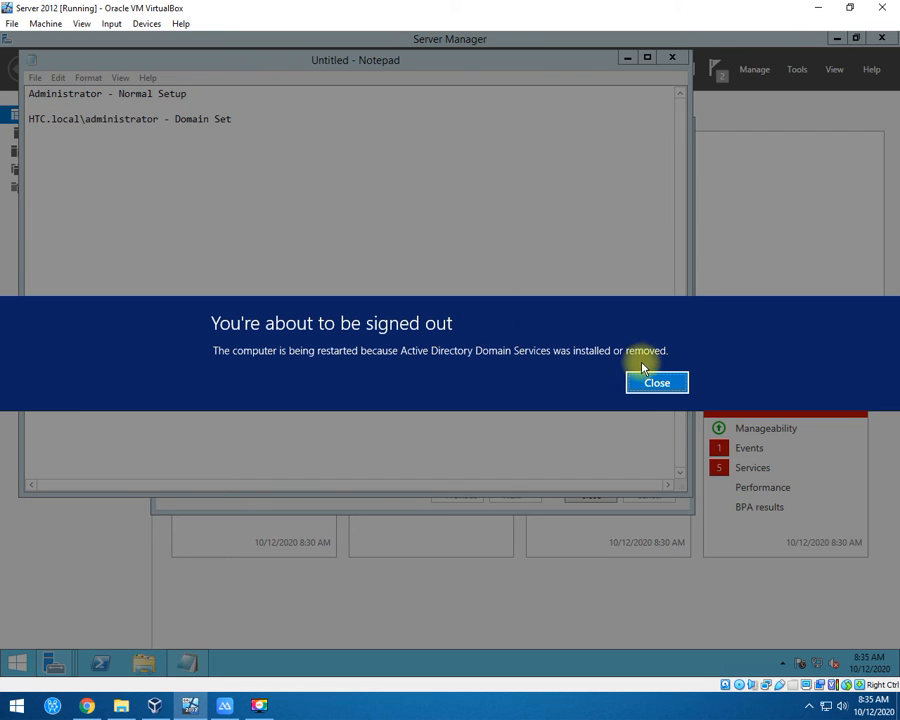
Close the 'You're about to be signed out' notice so the server restarts.
left_click(657, 382)
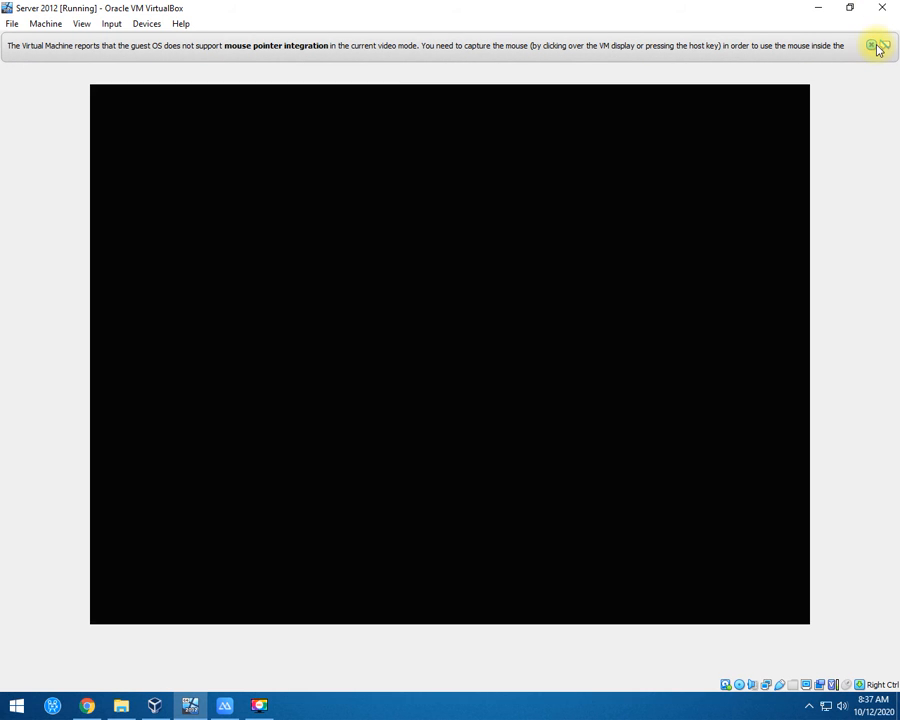
Dismiss the VirtualBox mouse-integration notification bar while Windows boots.
left_click(870, 46)
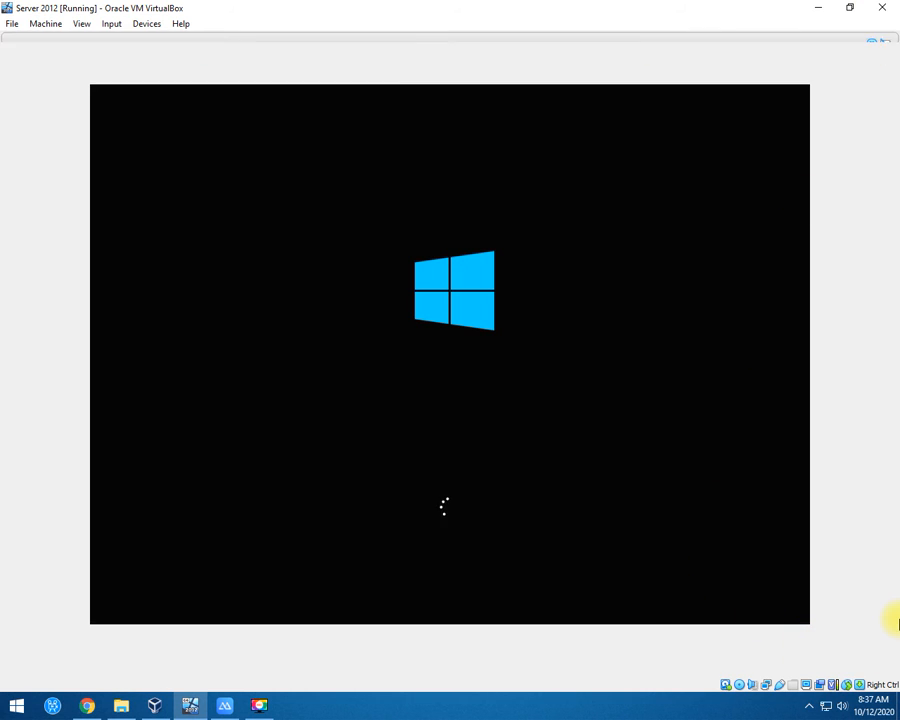
left_click(871, 45)
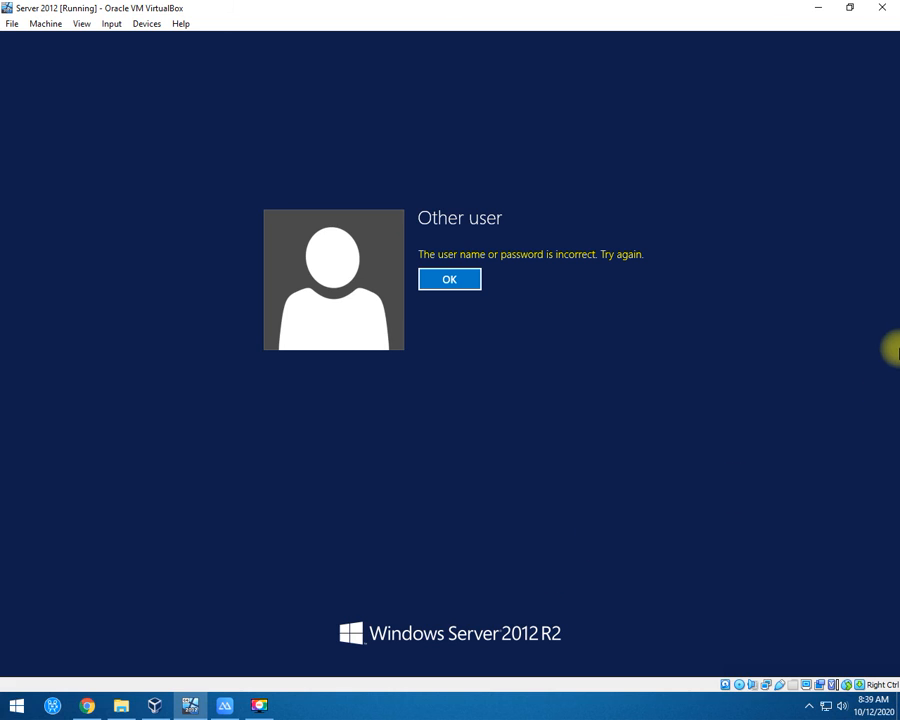
Dismiss the wrong-credentials error and sign in as HTC\Administrator with the account password.
left_click(453, 283)
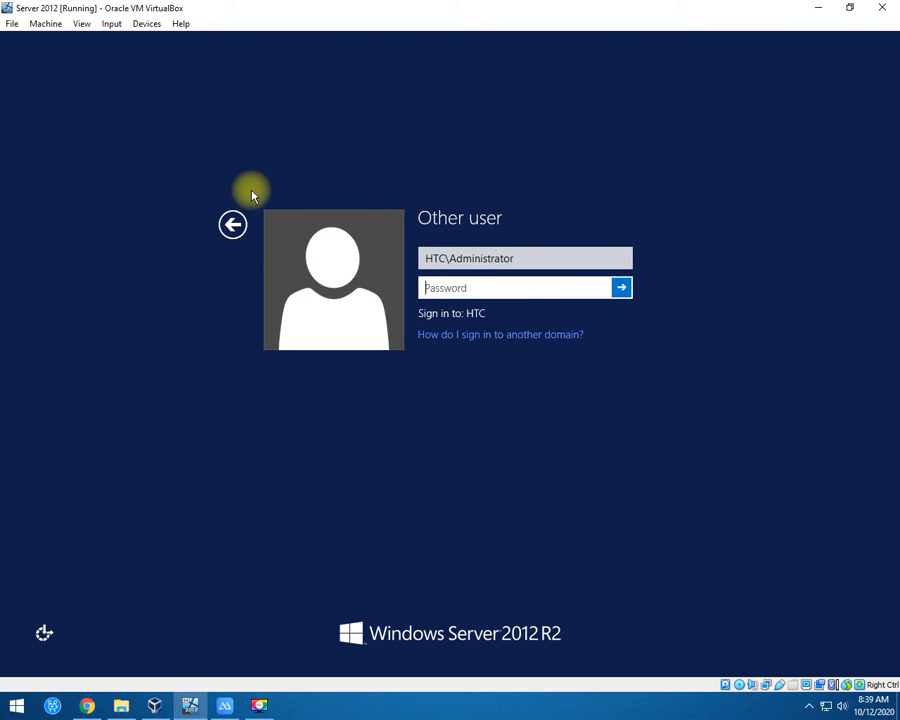
left_click(544, 260)
left_click_drag(538, 258, 453, 258)
left_click(229, 233)
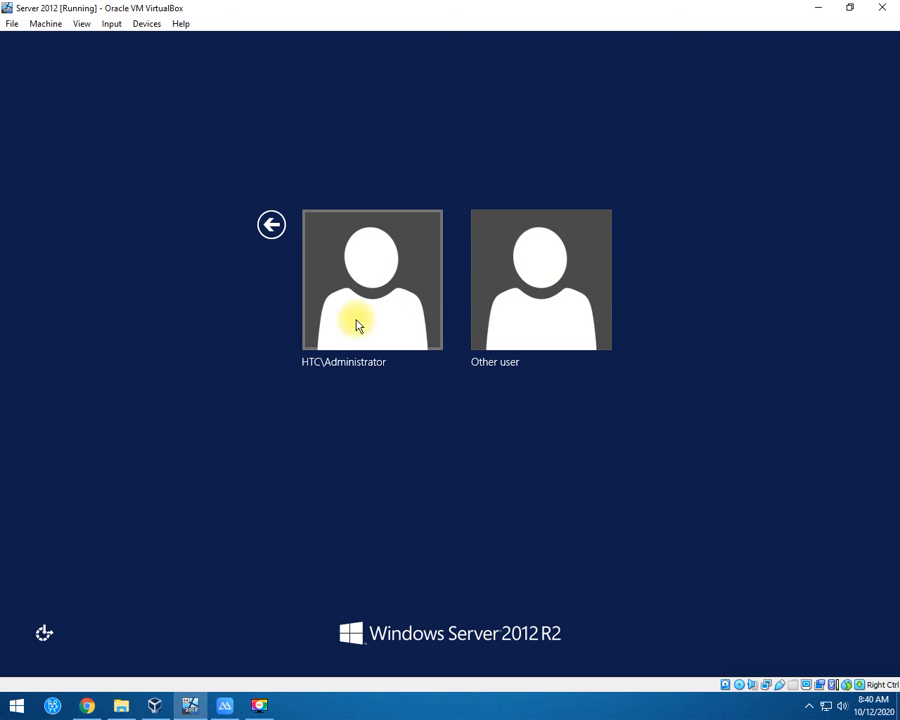
left_click(377, 312)
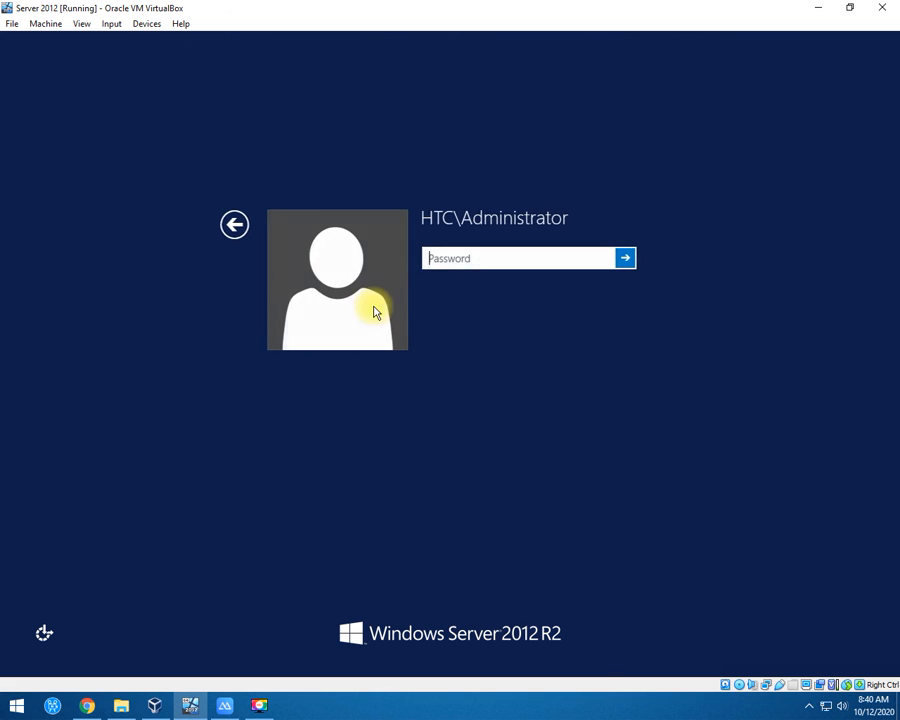
left_click(455, 217)
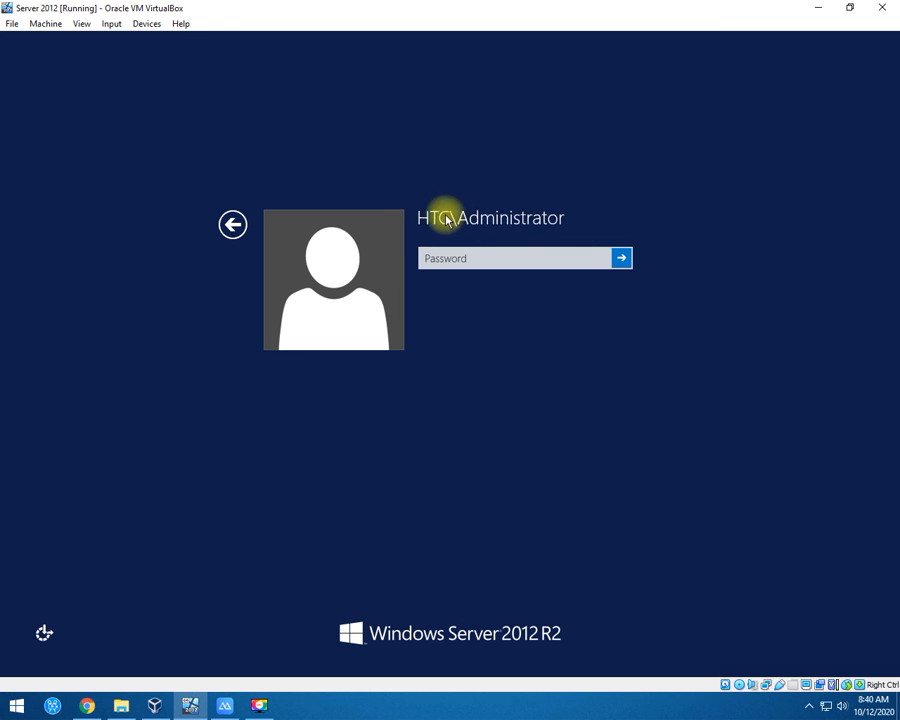
left_click(446, 256)
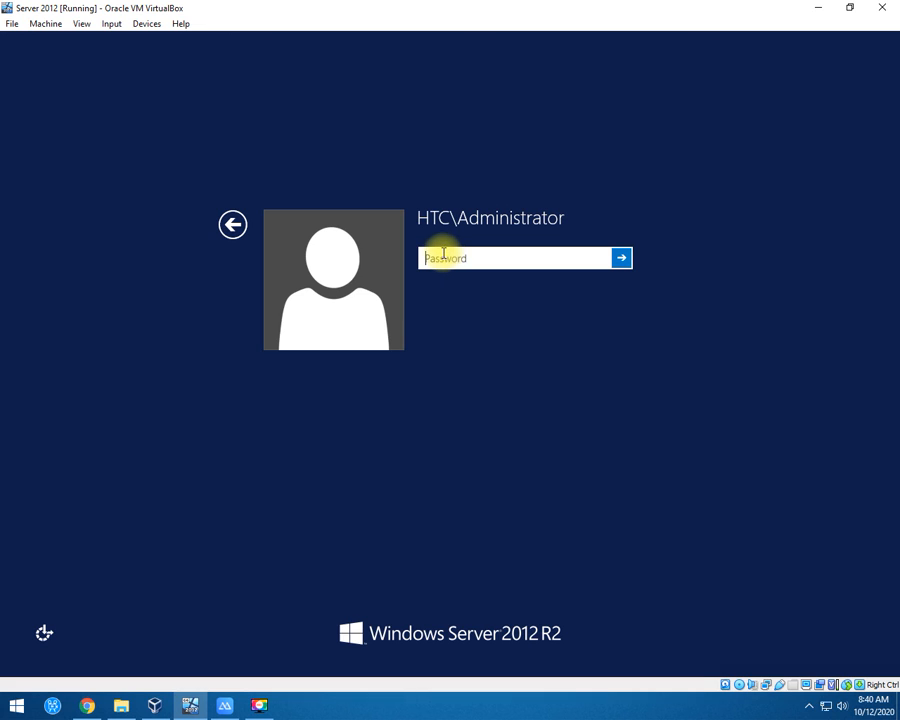
type("*********")
key("Return")
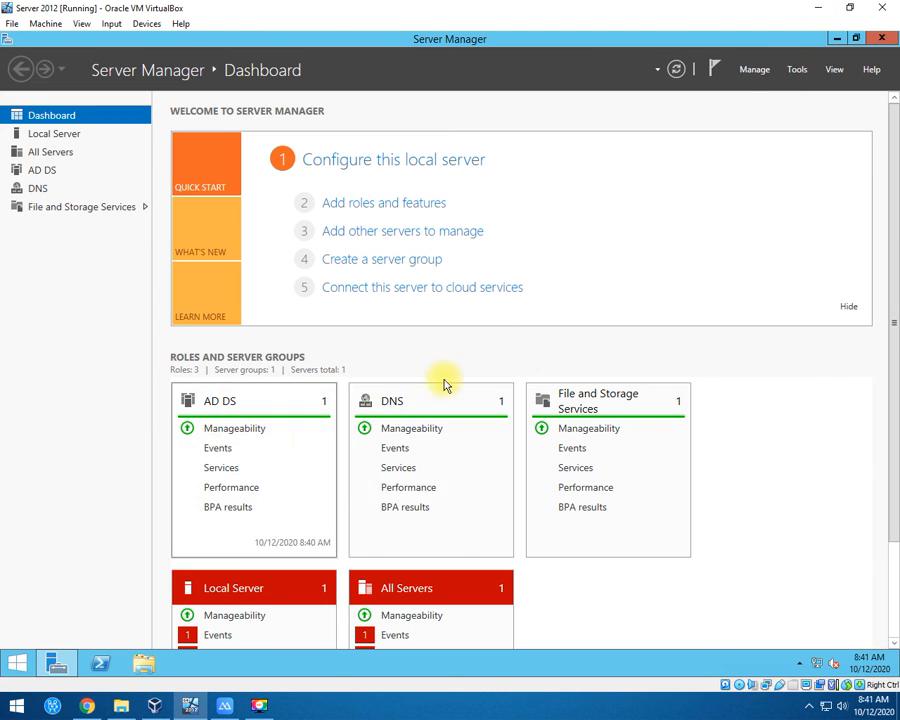
Start the Add Roles and Features Wizard from Manage and advance to role selection.
left_click(716, 68)
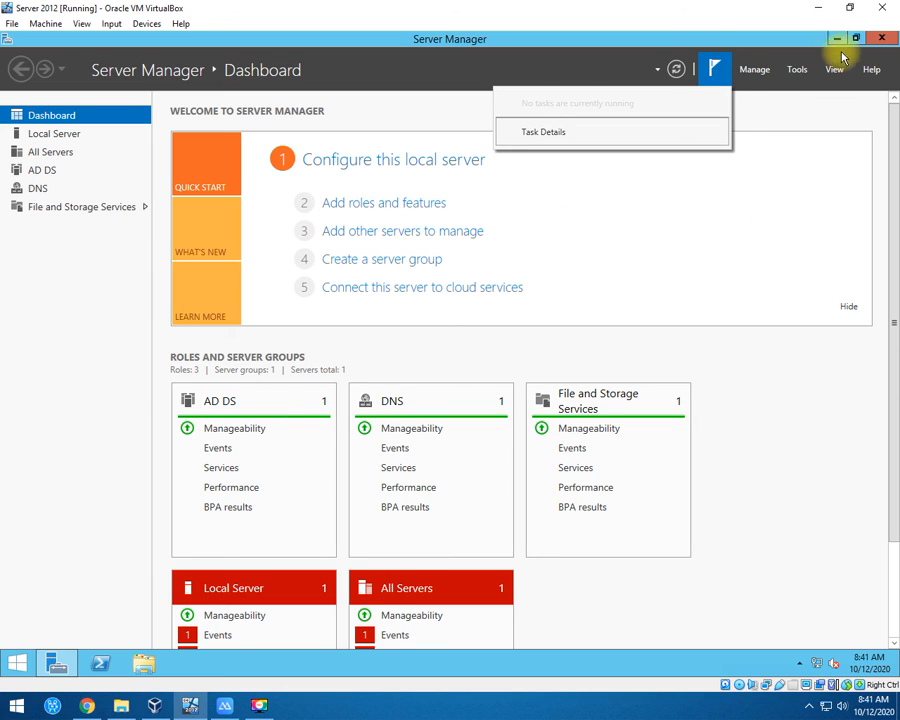
left_click(756, 72)
left_click(755, 73)
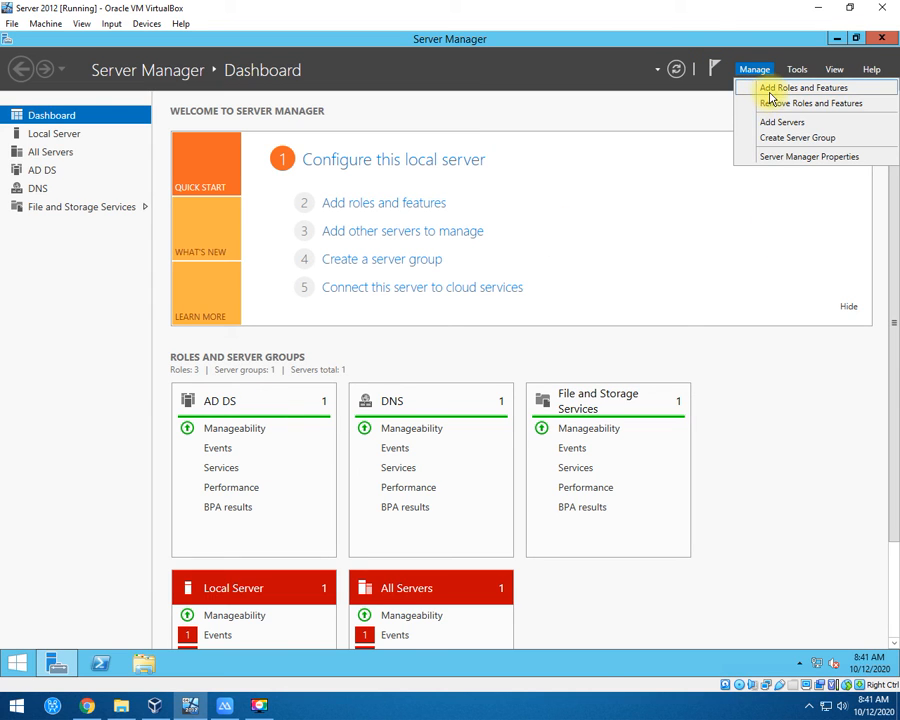
left_click(771, 92)
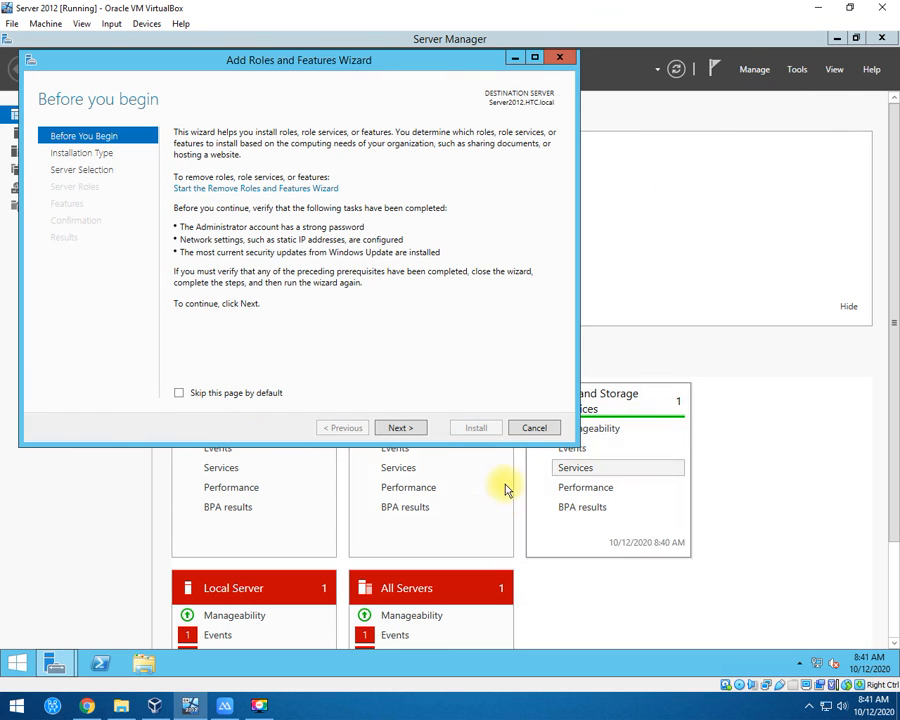
left_click(400, 428)
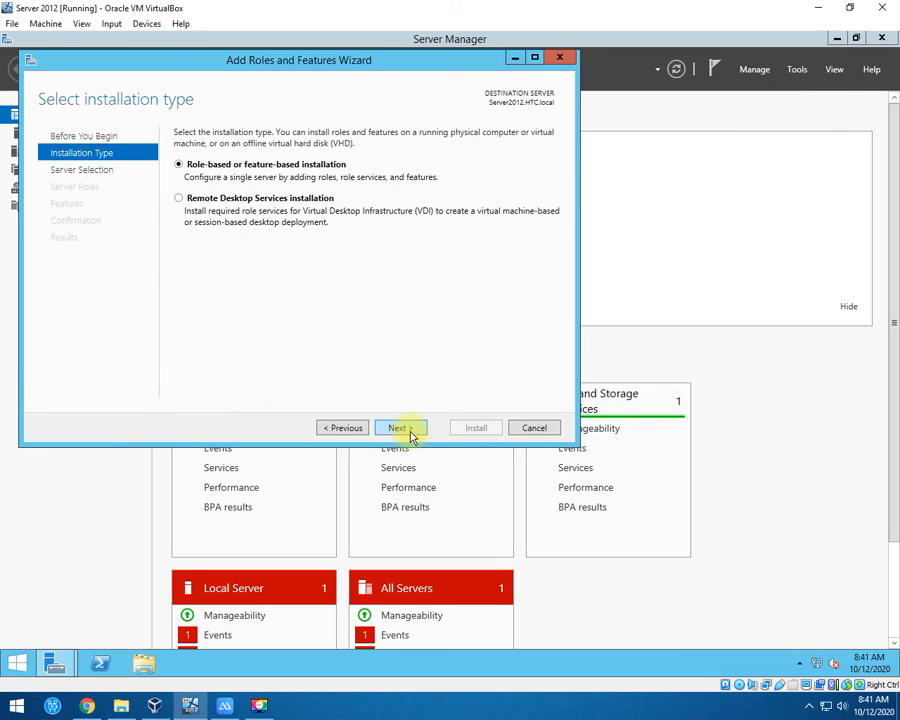
left_click(400, 428)
left_click(400, 428)
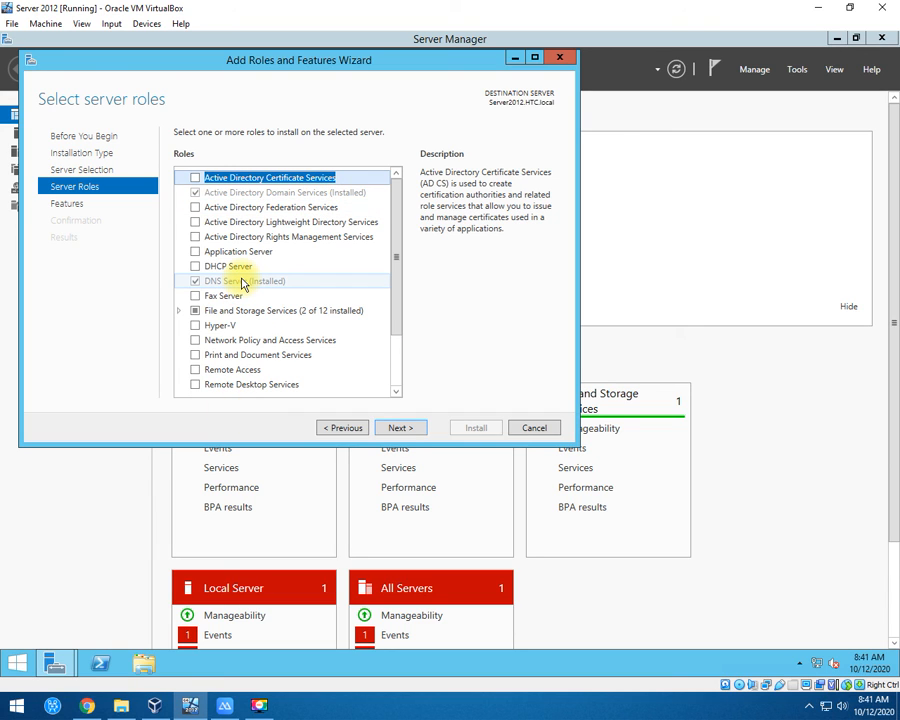
Read the installed AD DS and DNS Server role descriptions, advance to features, then close the wizard.
left_click(277, 192)
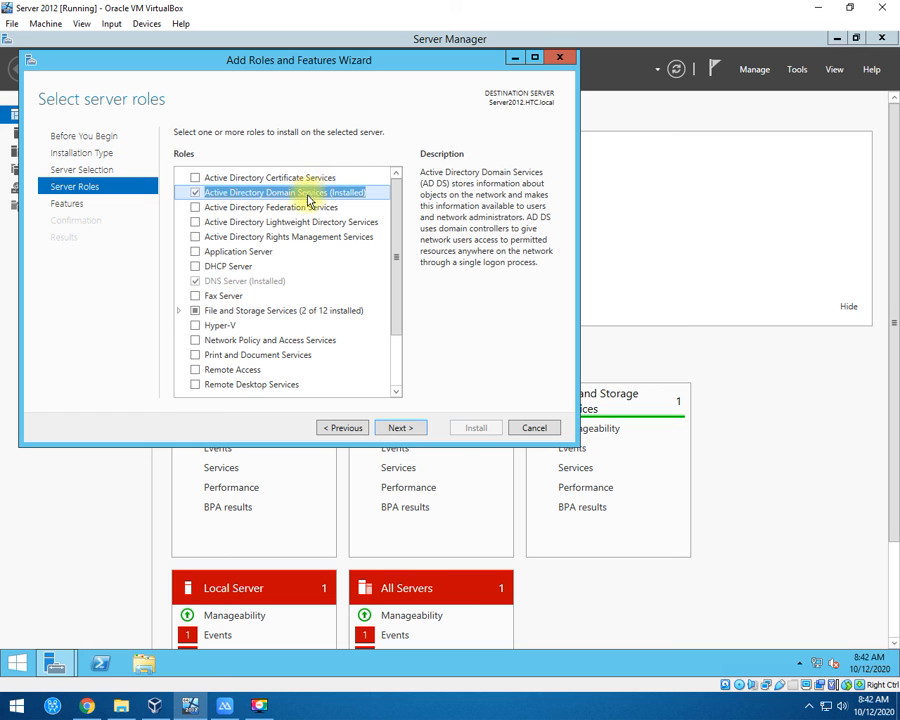
left_click(257, 284)
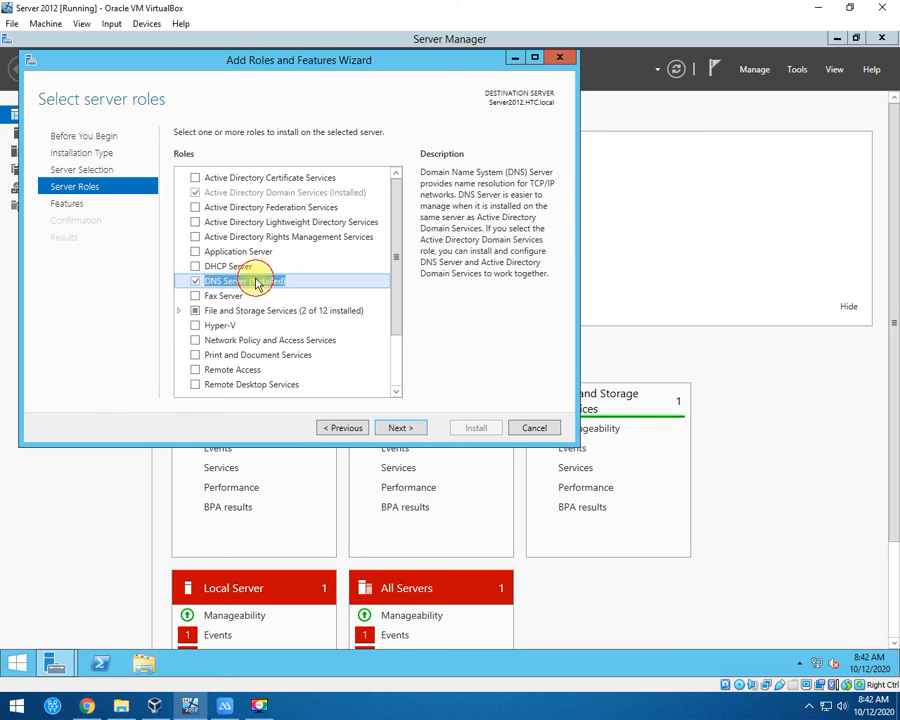
left_click(267, 192)
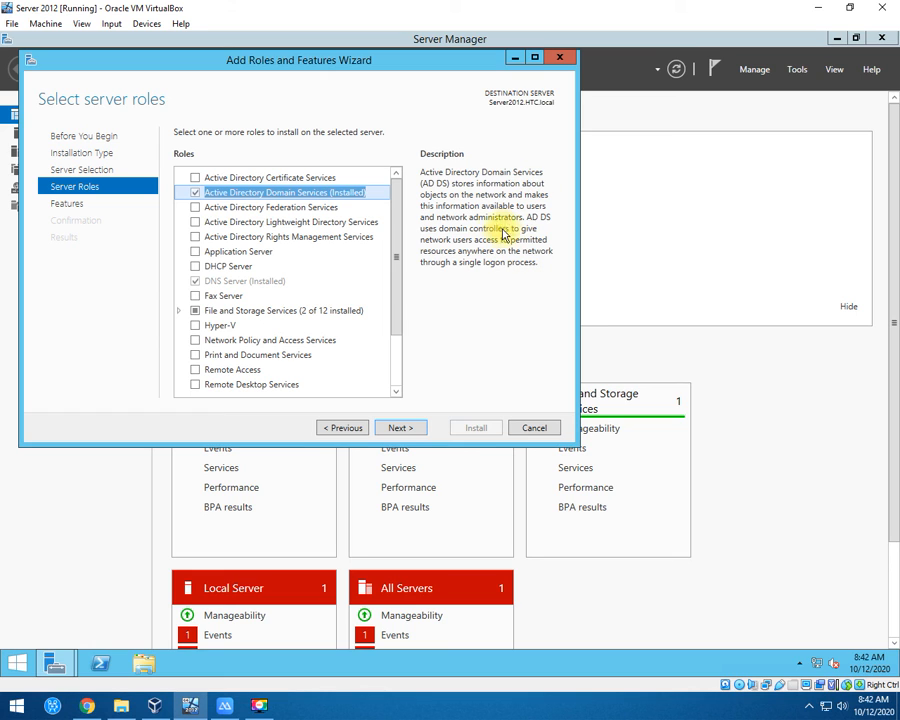
left_click(252, 283)
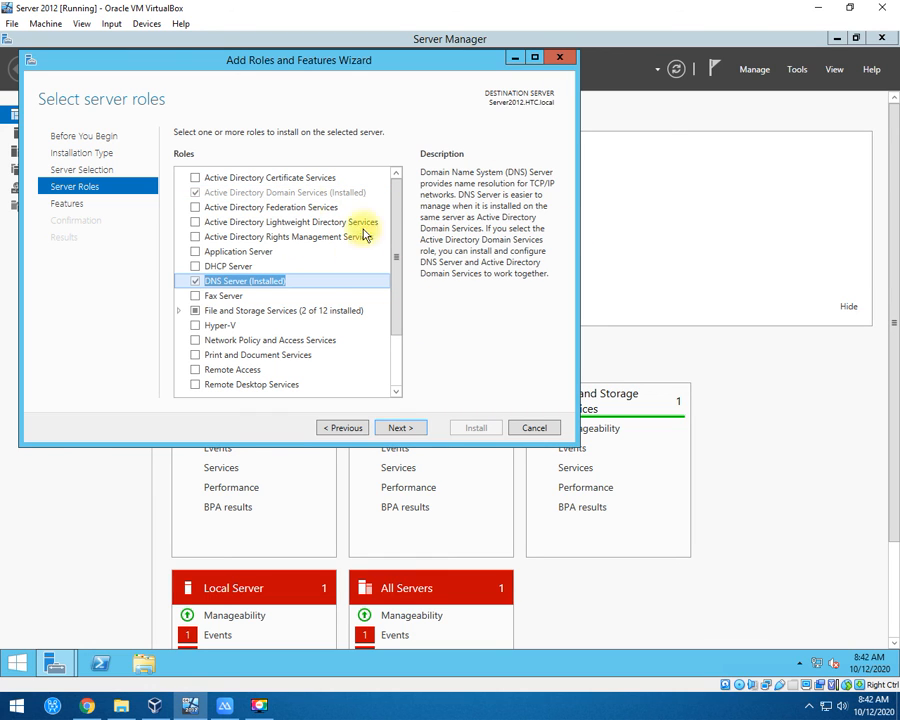
left_click(400, 428)
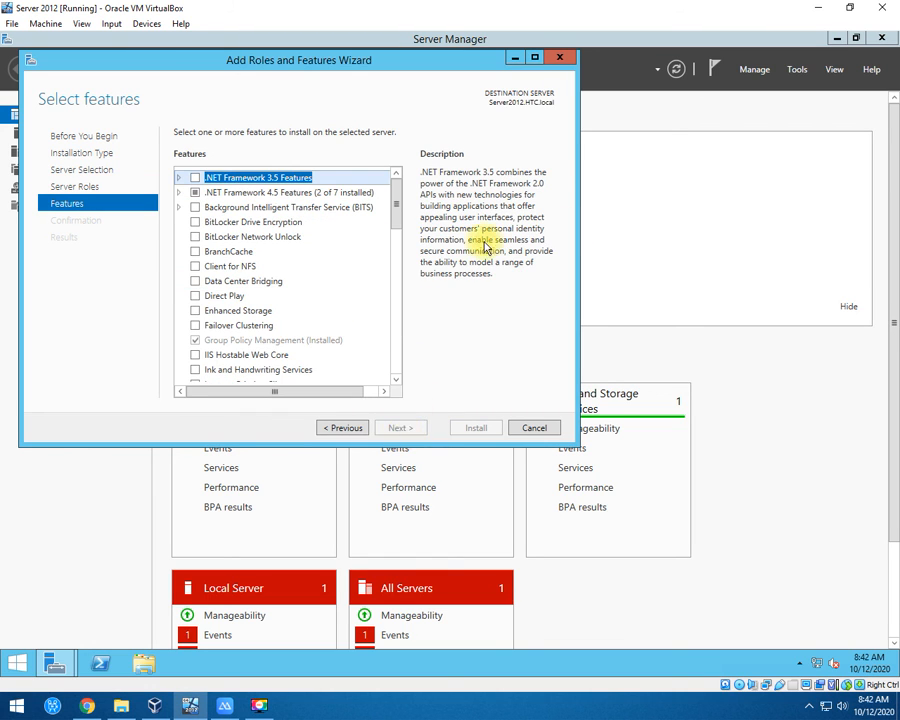
left_click(559, 57)
Check This PC's system properties for Server2012 in HTC.local, then return to Server Manager.
left_click(15, 662)
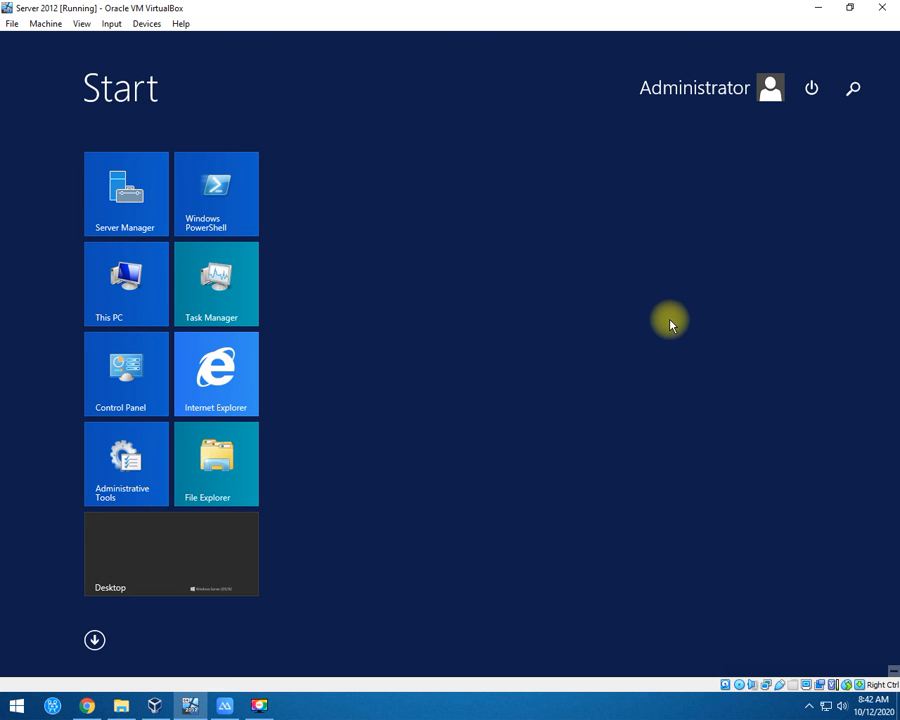
key("super+e")
right_click(403, 473)
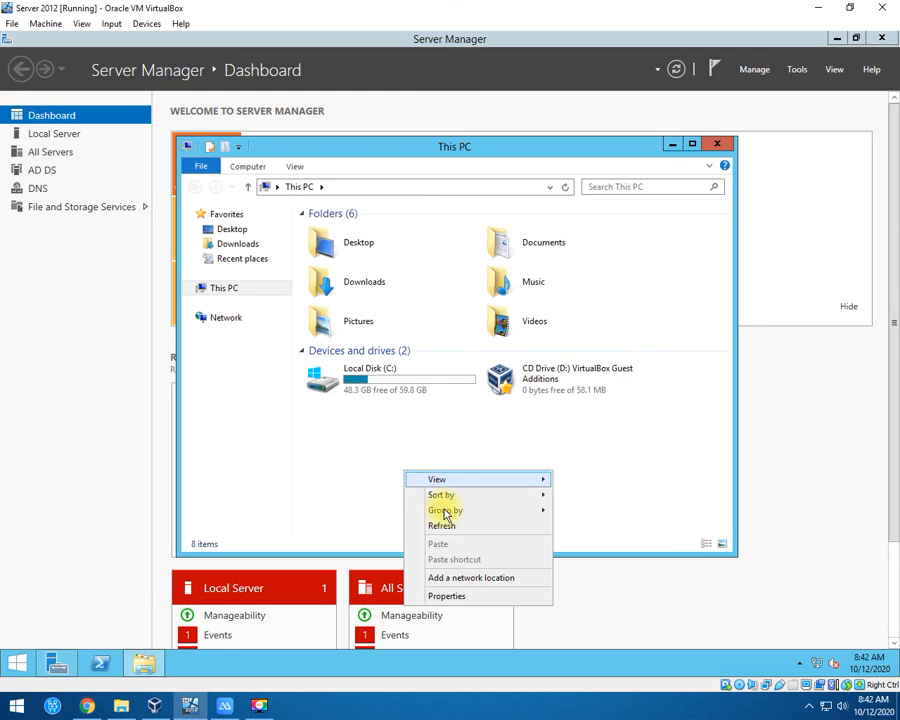
left_click(459, 595)
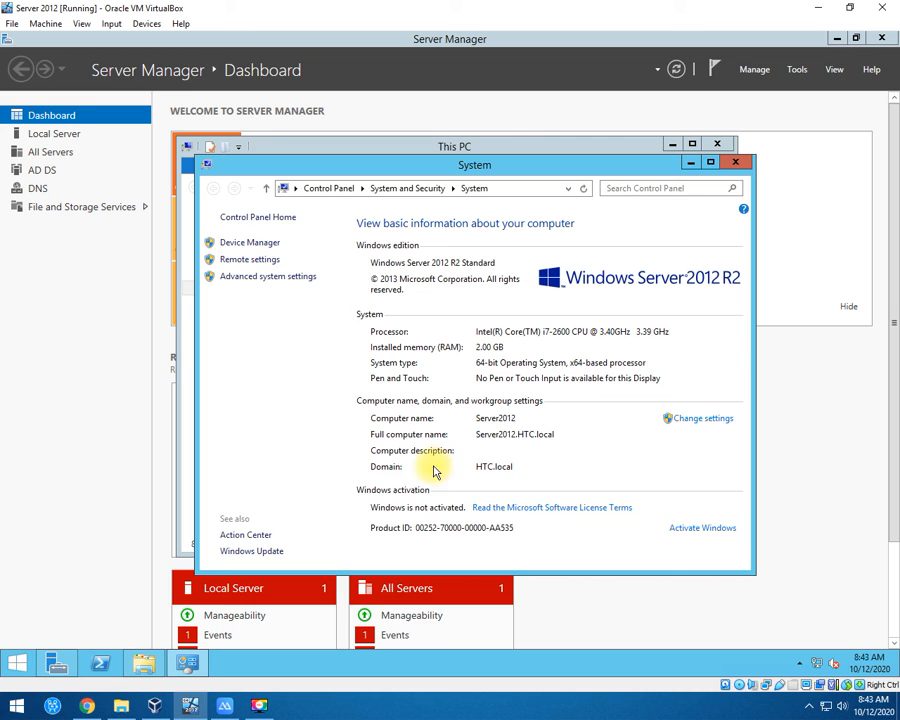
left_click(506, 480)
left_click(9, 424)
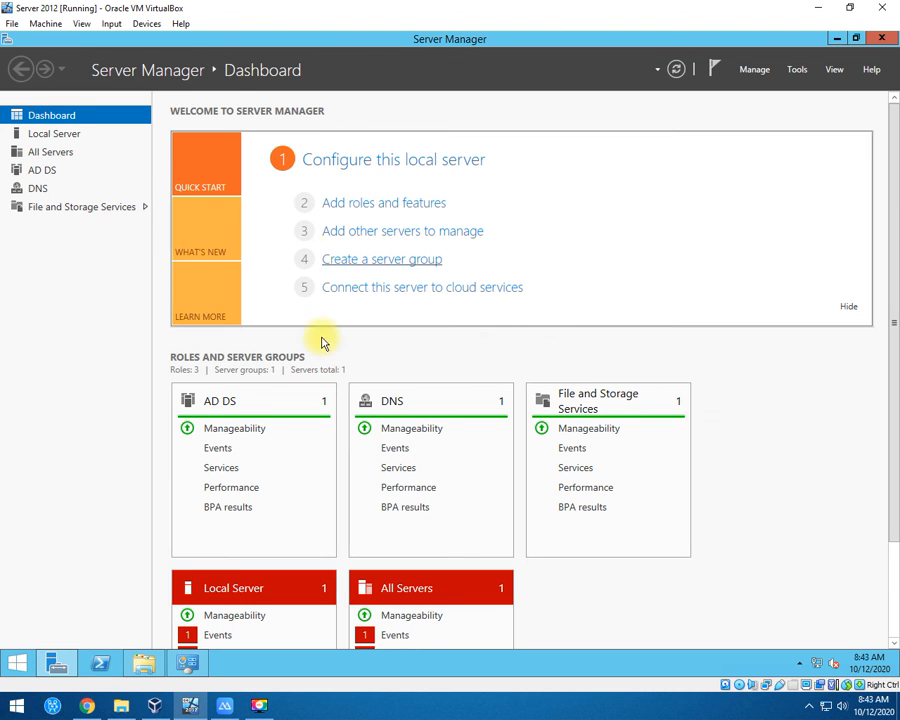
scroll(367, 433, "down", 3)
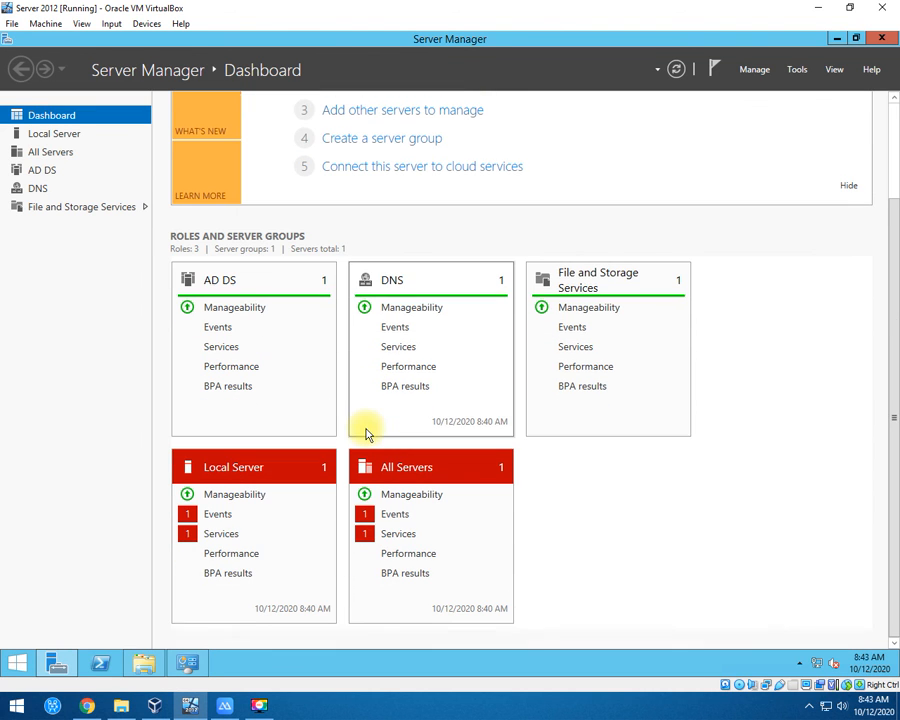
left_click(55, 135)
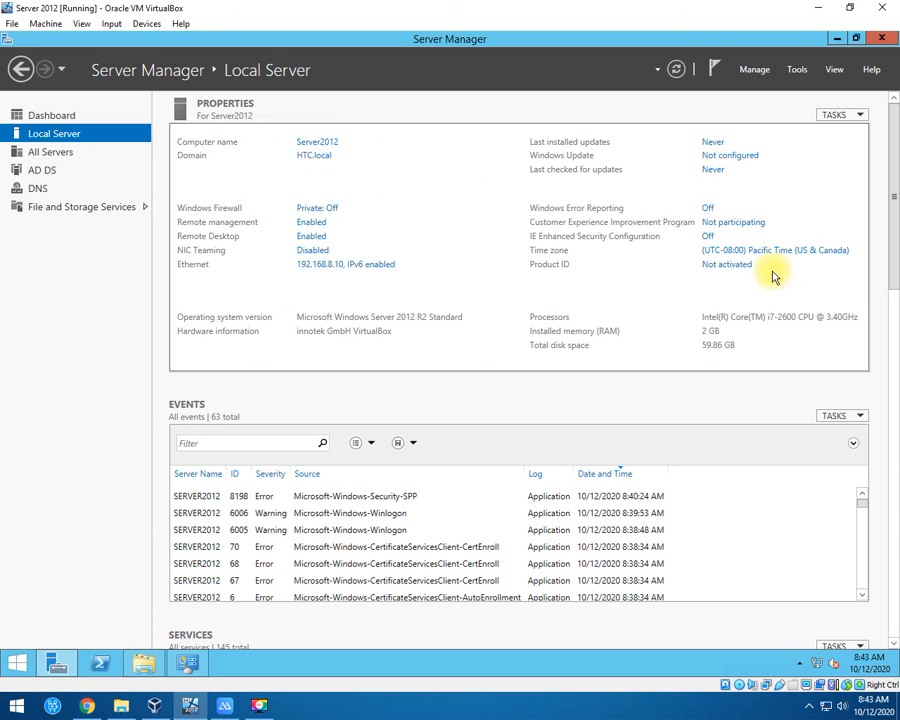
left_click(707, 238)
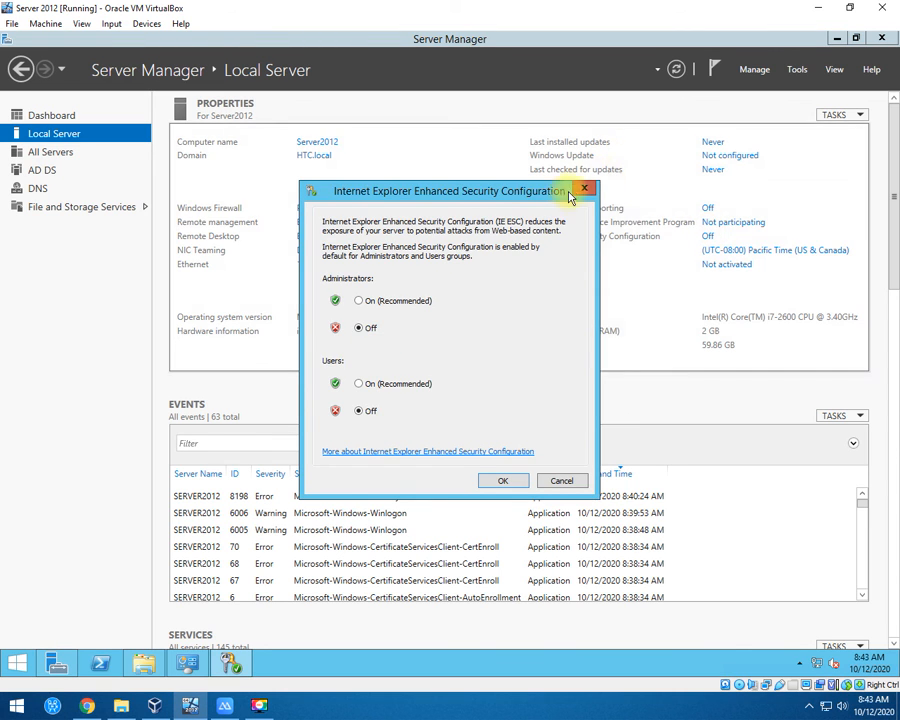
left_click(582, 191)
left_click(38, 115)
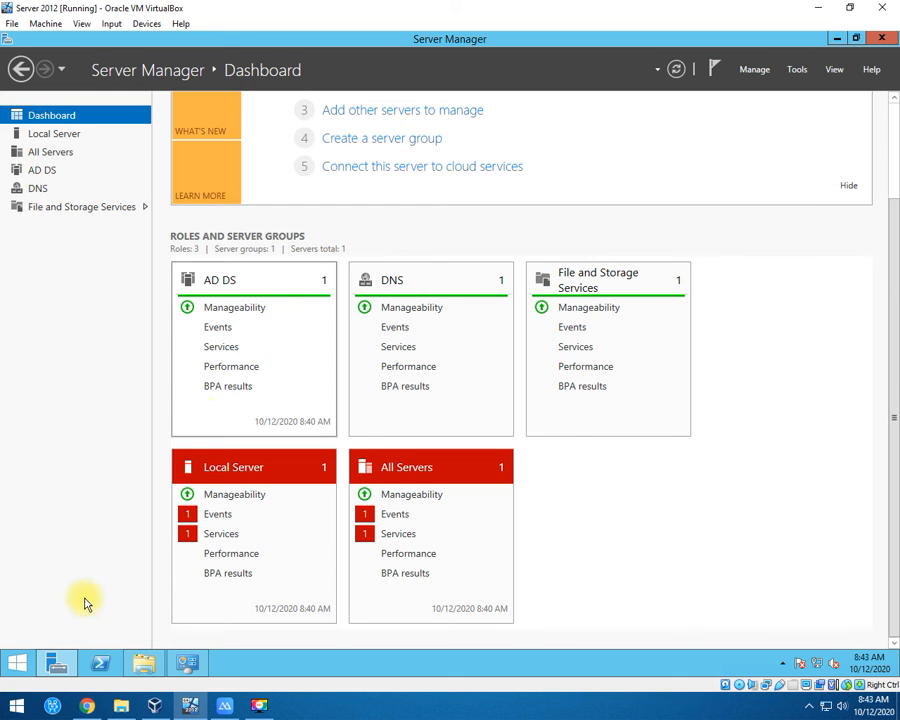
left_click(20, 660)
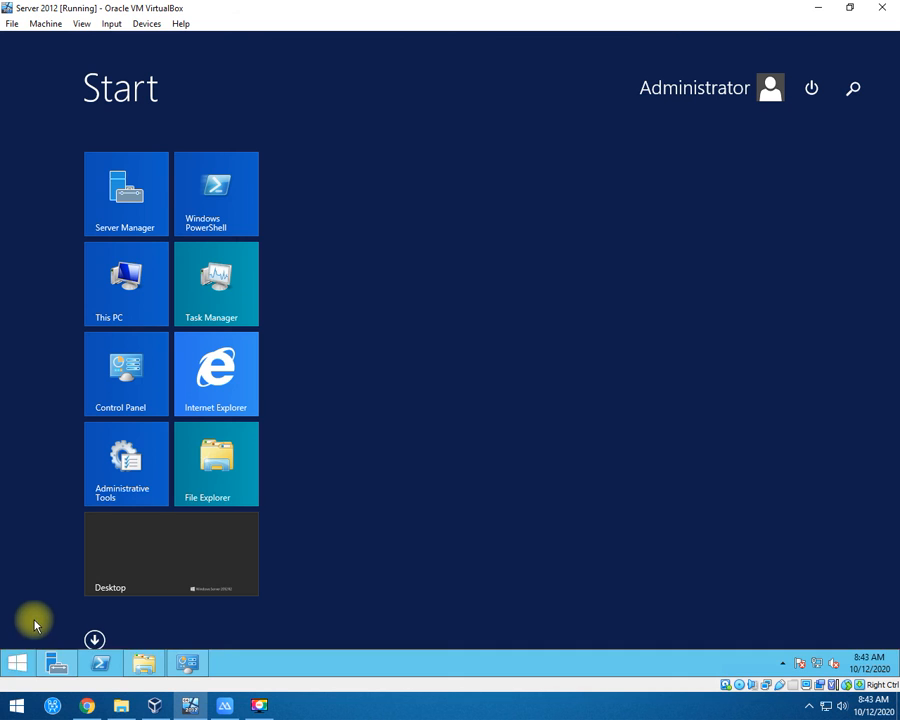
Send Active Directory Users and Computers from Administrative Tools to the desktop, then show the desktop.
left_click(134, 491)
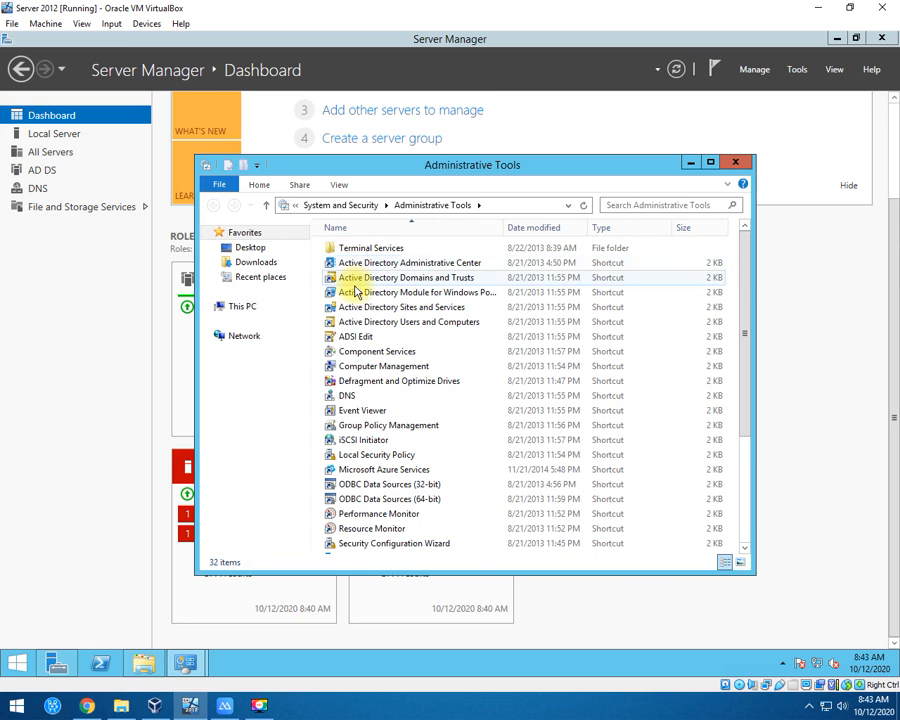
right_click(356, 284)
right_click(343, 309)
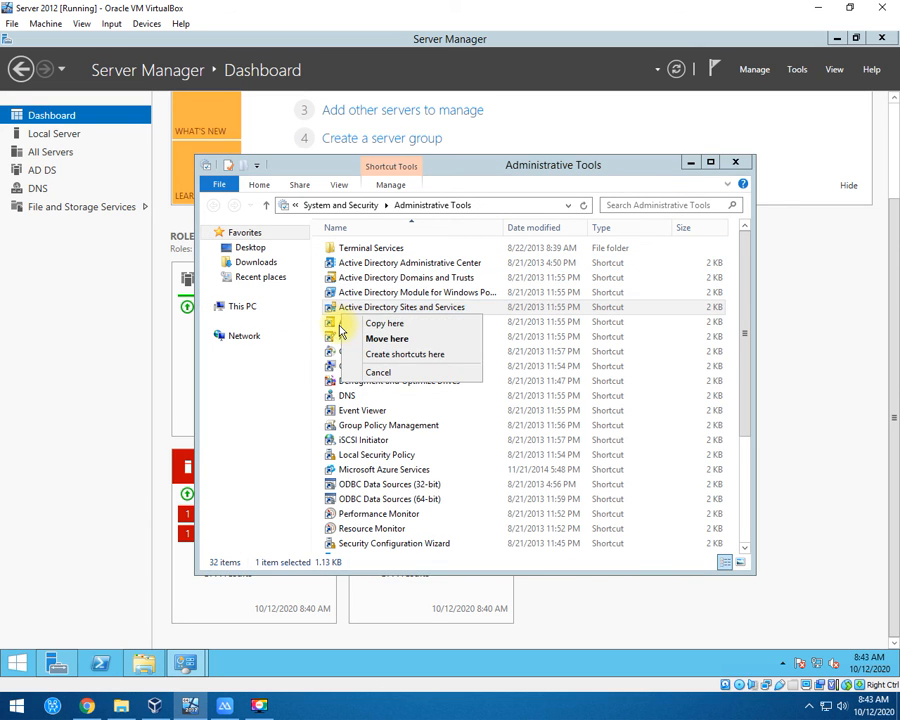
right_click(541, 297)
right_click(434, 323)
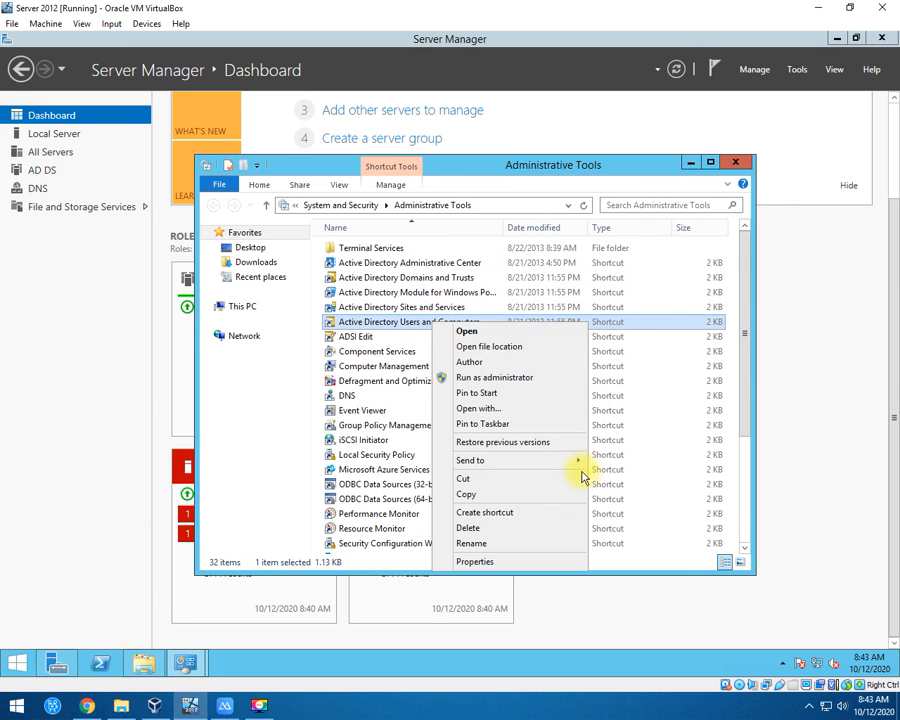
mouse_move(580, 462)
left_click(622, 478)
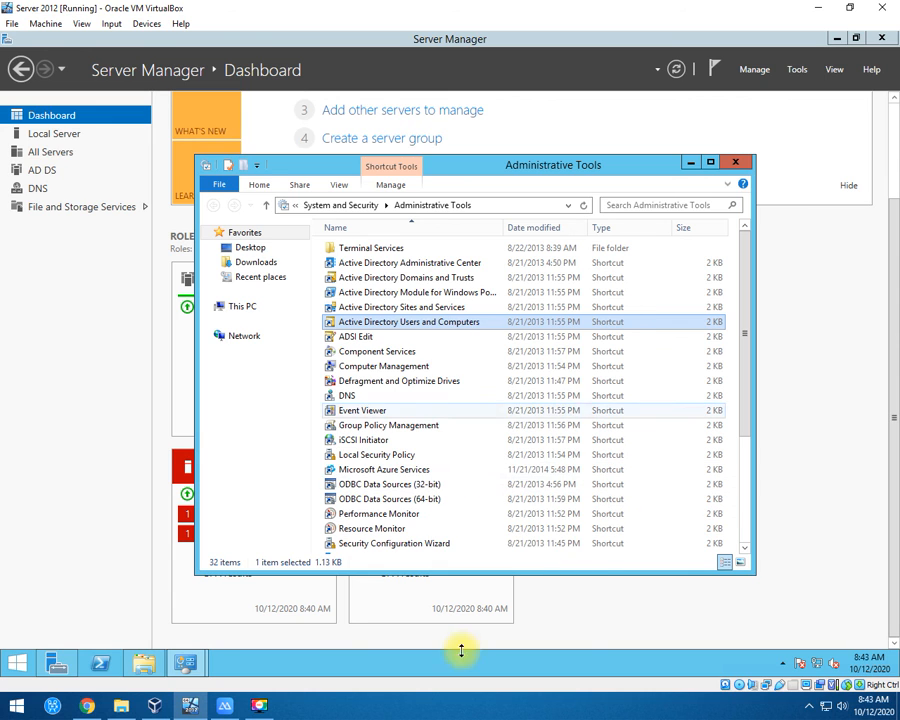
right_click(430, 662)
left_click(465, 601)
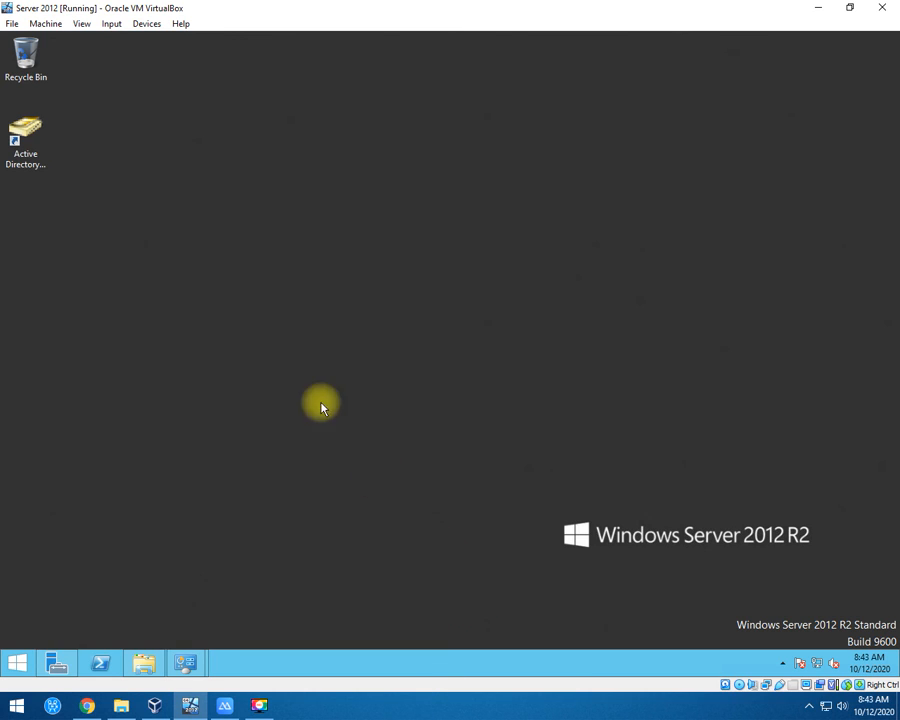
Switch the desktop to large icons and refresh it.
right_click(228, 240)
mouse_move(310, 245)
left_click(380, 245)
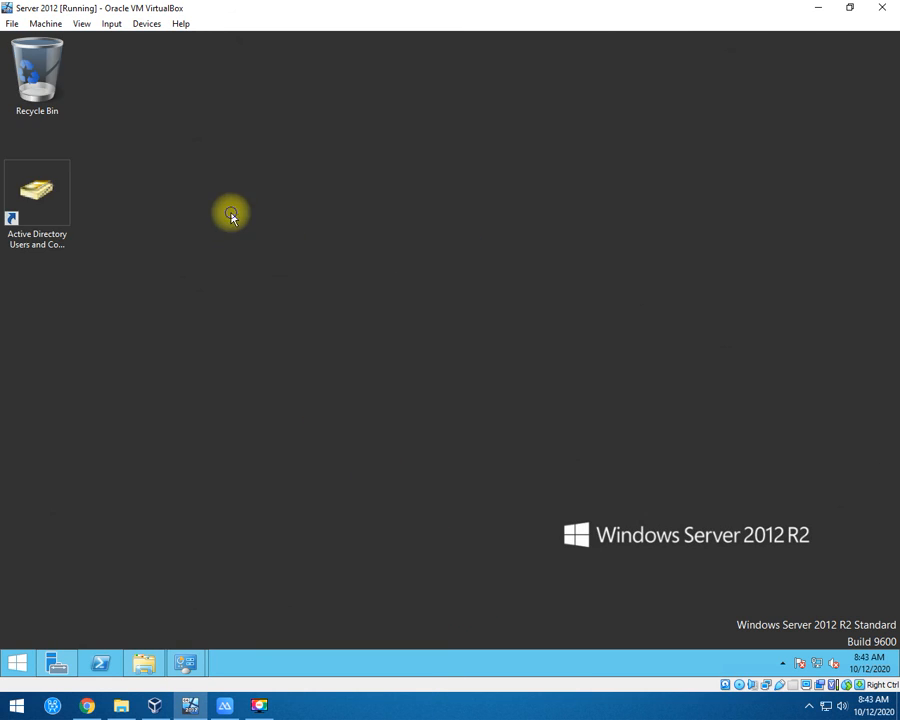
right_click(232, 213)
left_click(282, 252)
Open the Active Directory shortcut, expand HTC.local, close the console and refresh the desktop.
left_click(48, 193)
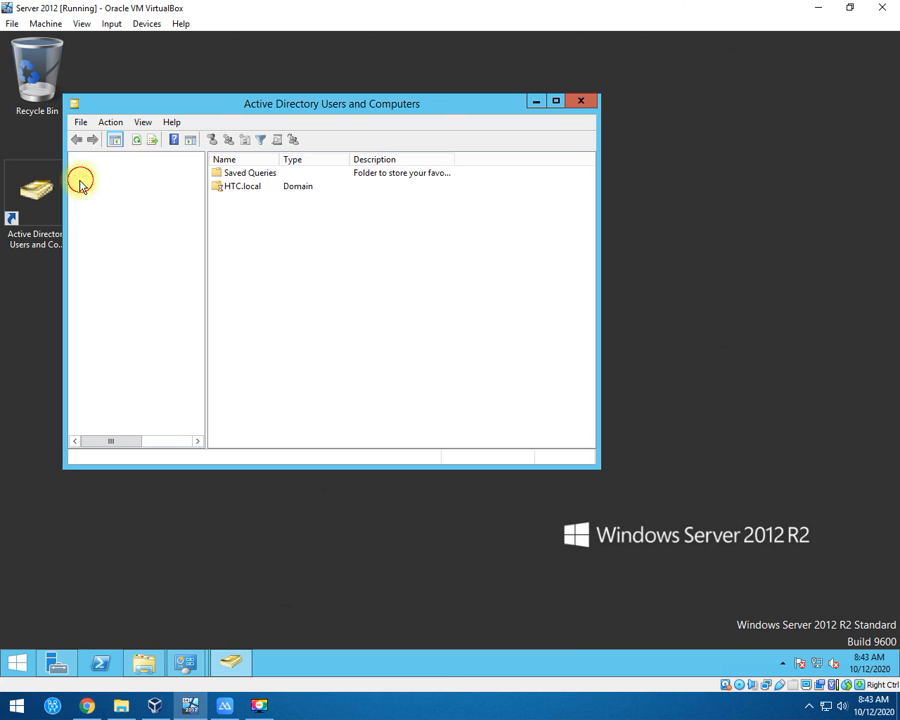
left_click(79, 184)
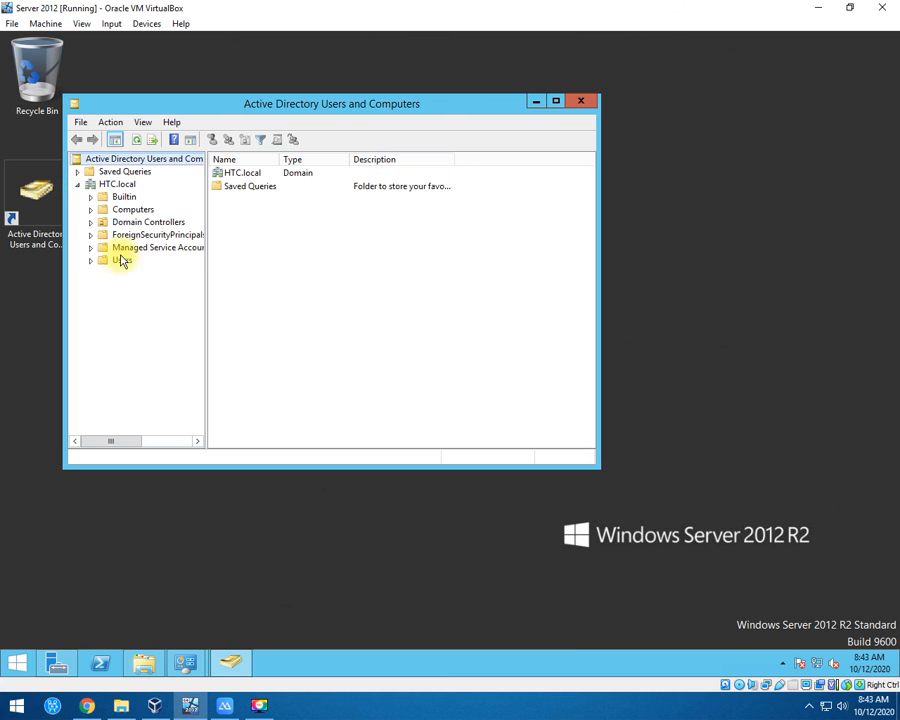
left_click(582, 102)
right_click(307, 107)
left_click(350, 145)
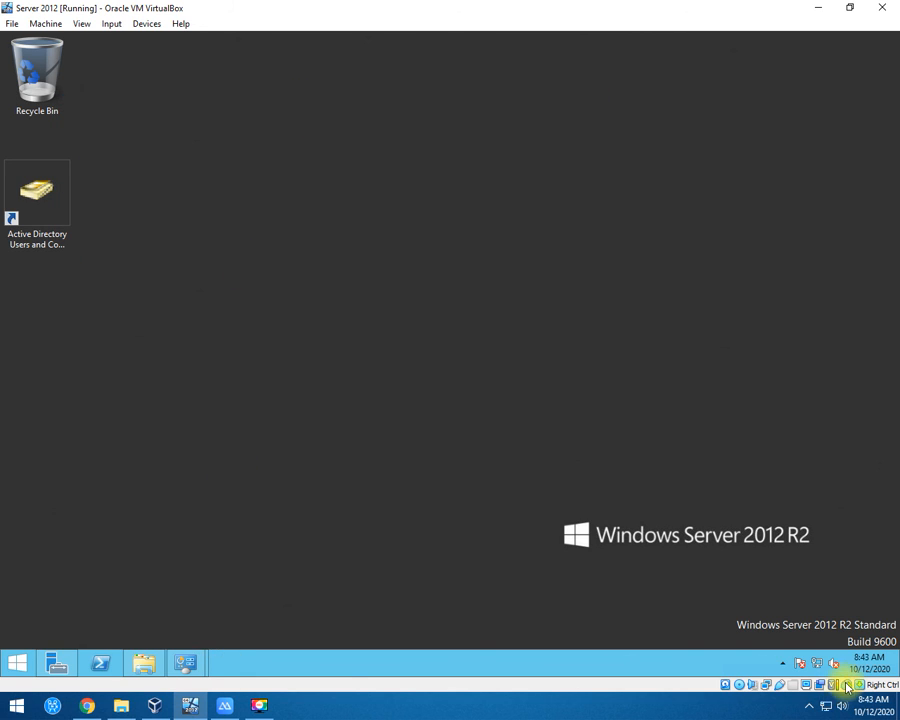